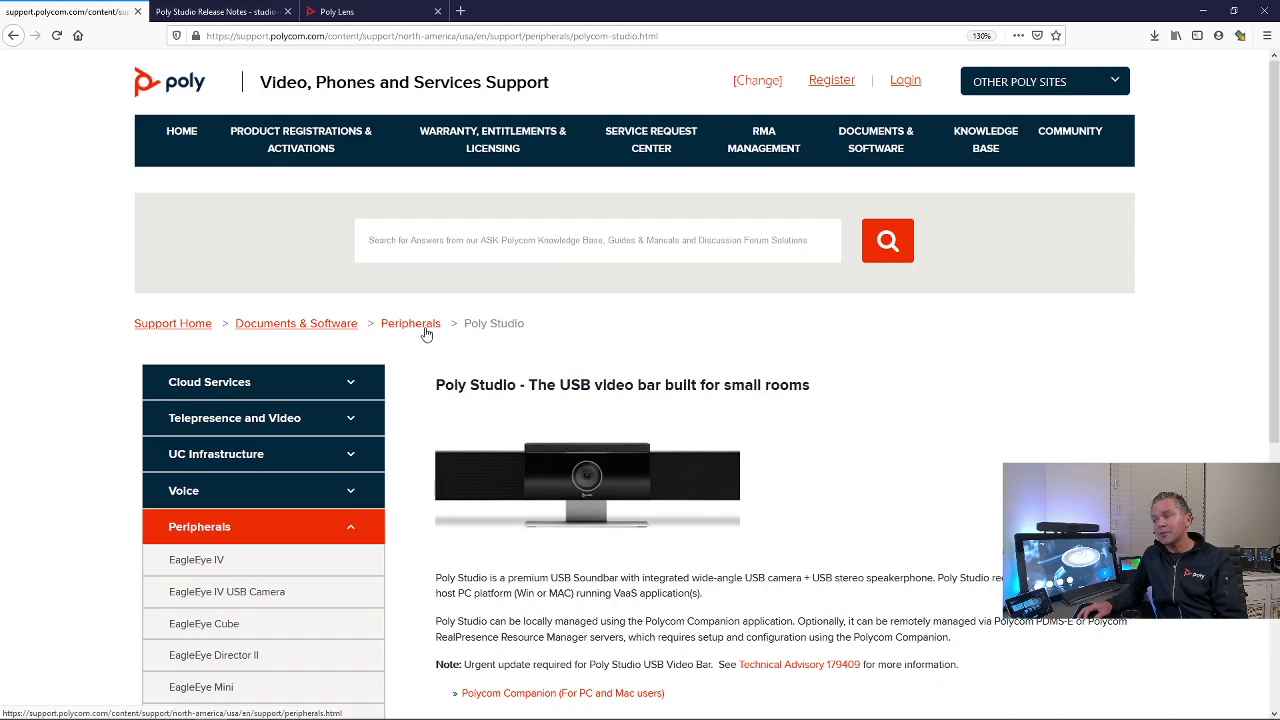
scroll(363, 457, down, 3)
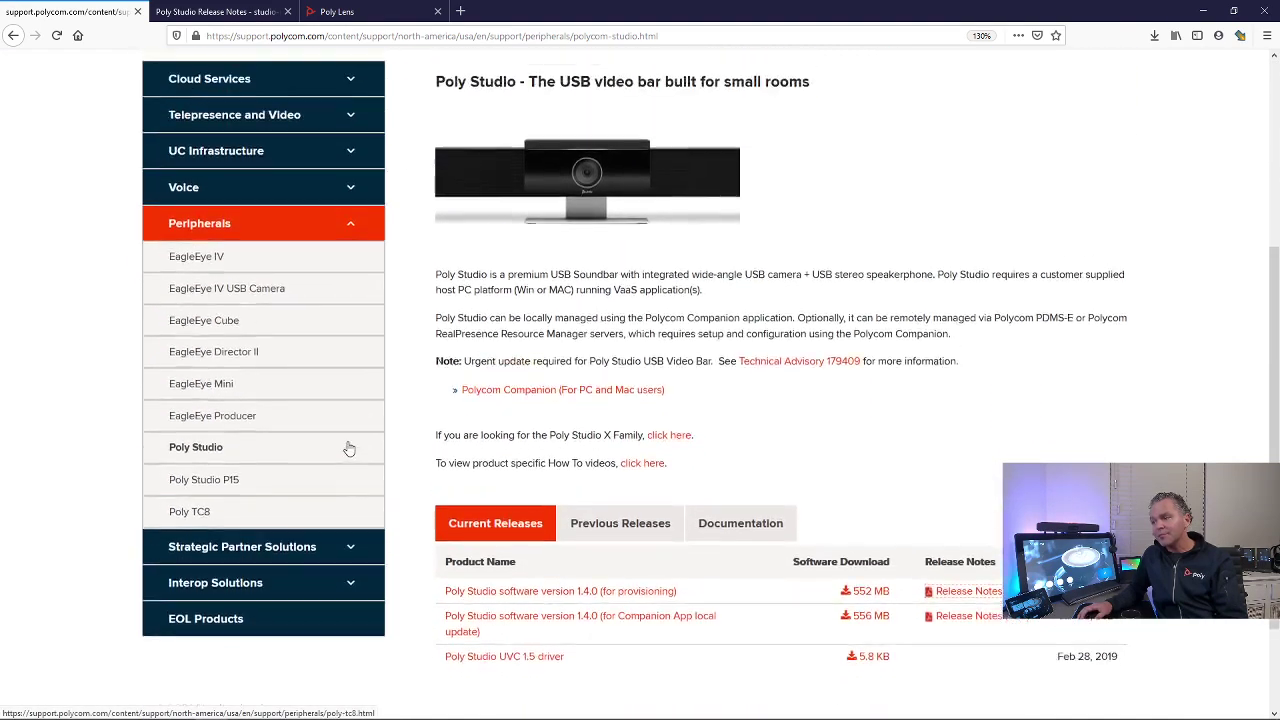
scroll(300, 400, up, 1)
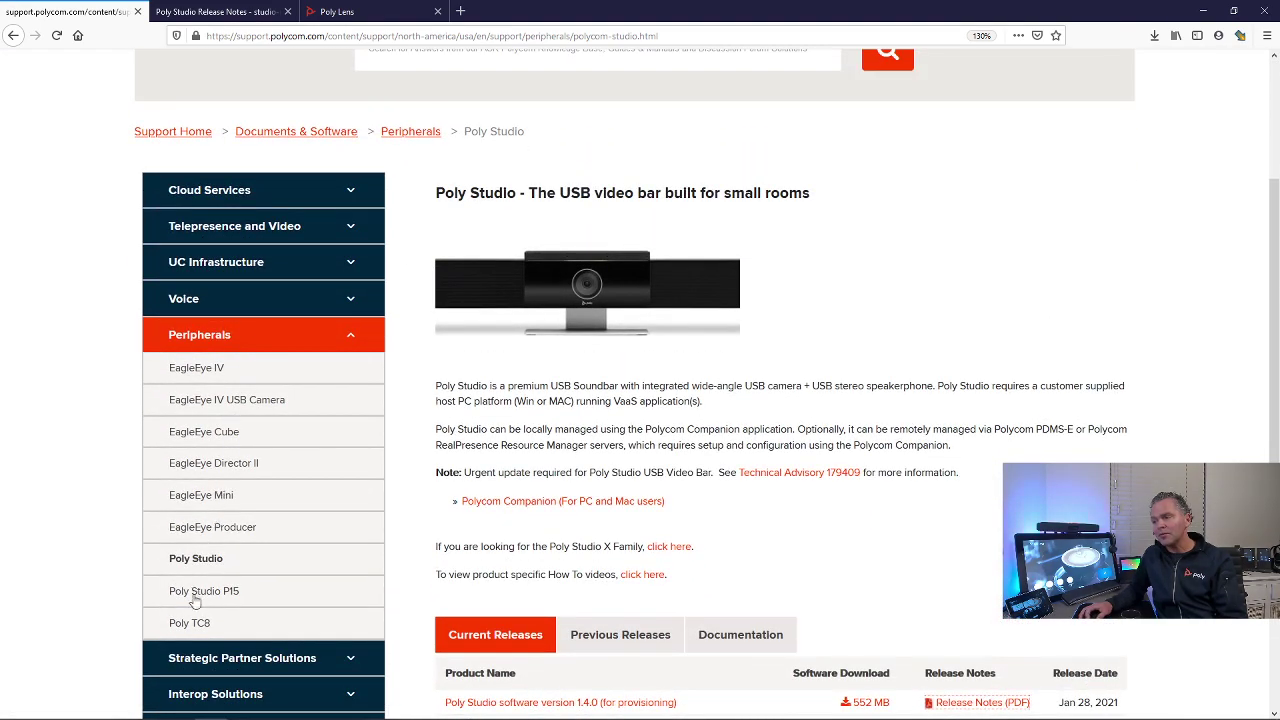
scroll(250, 413, down, 1)
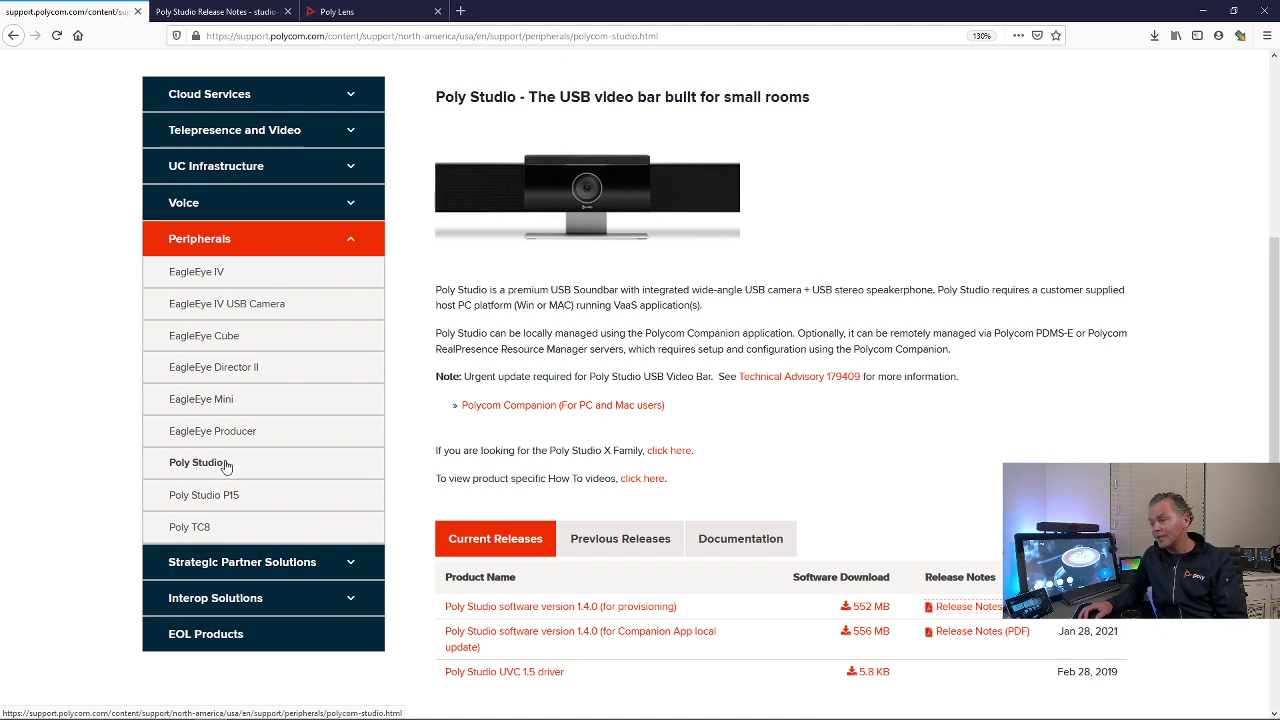
scroll(592, 456, down, 1)
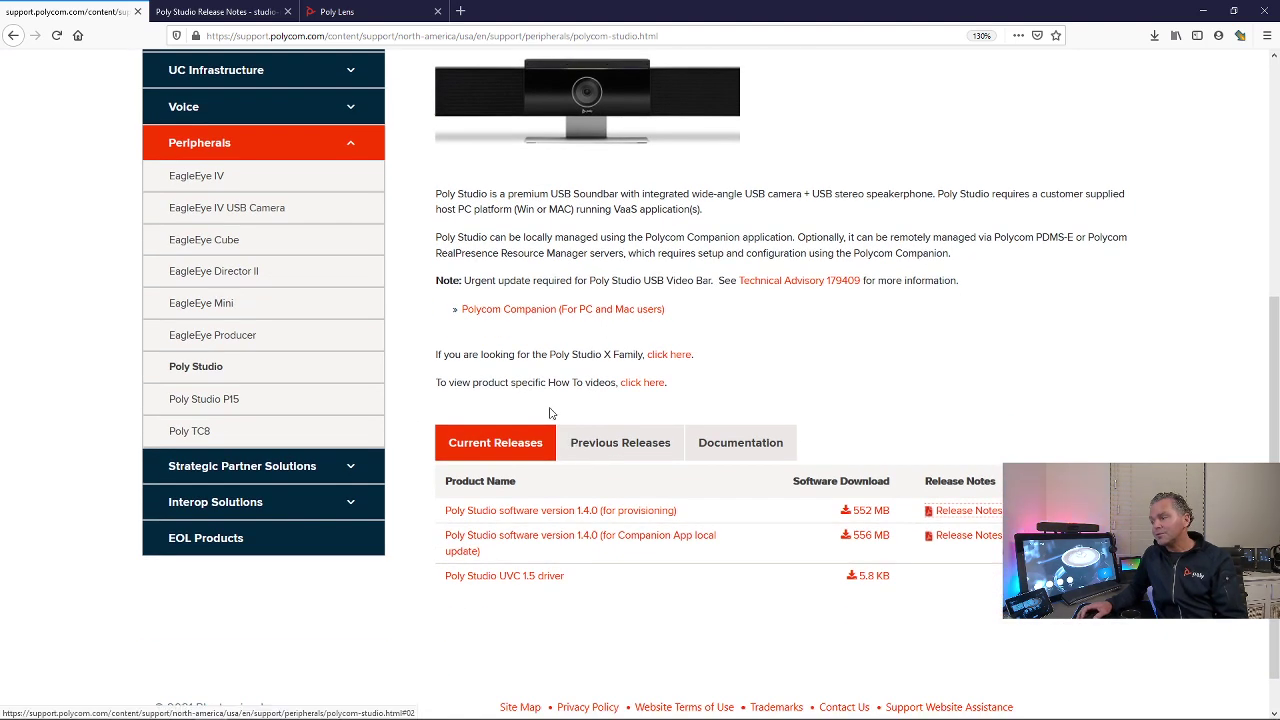
scroll(505, 440, up, 1)
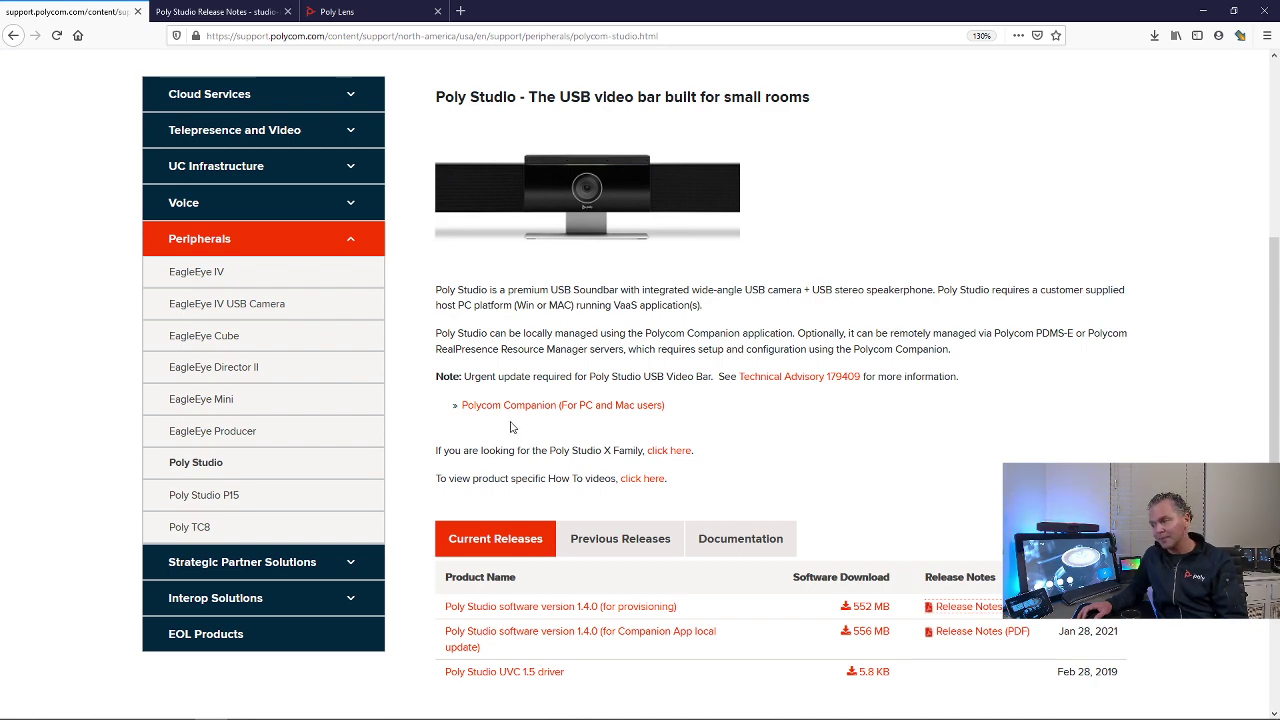
scroll(510, 427, down, 2)
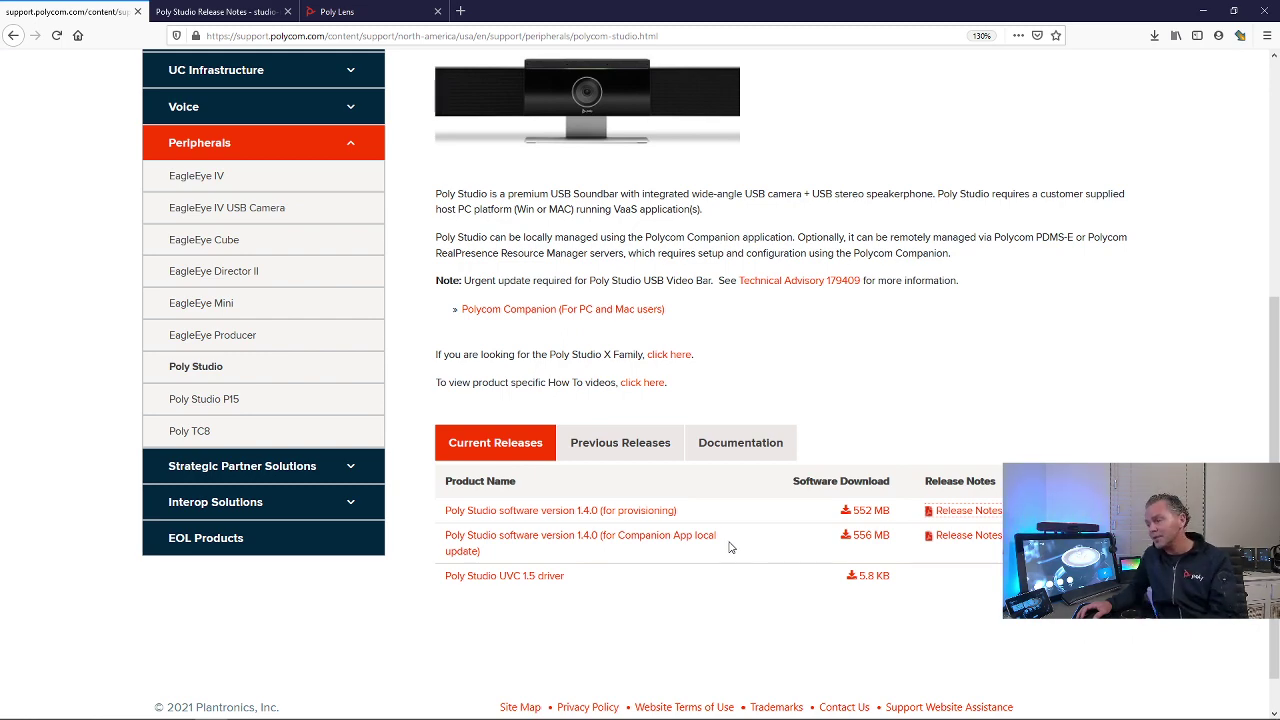
scroll(730, 545, up, 2)
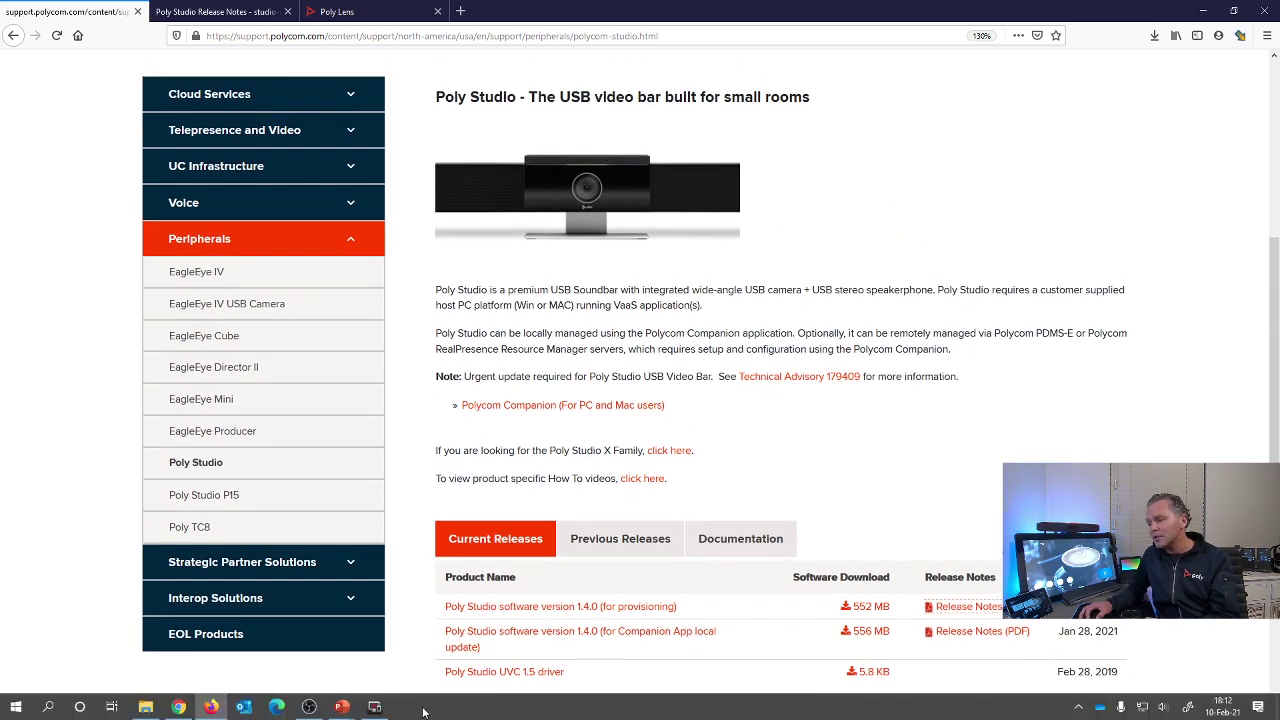
click(374, 713)
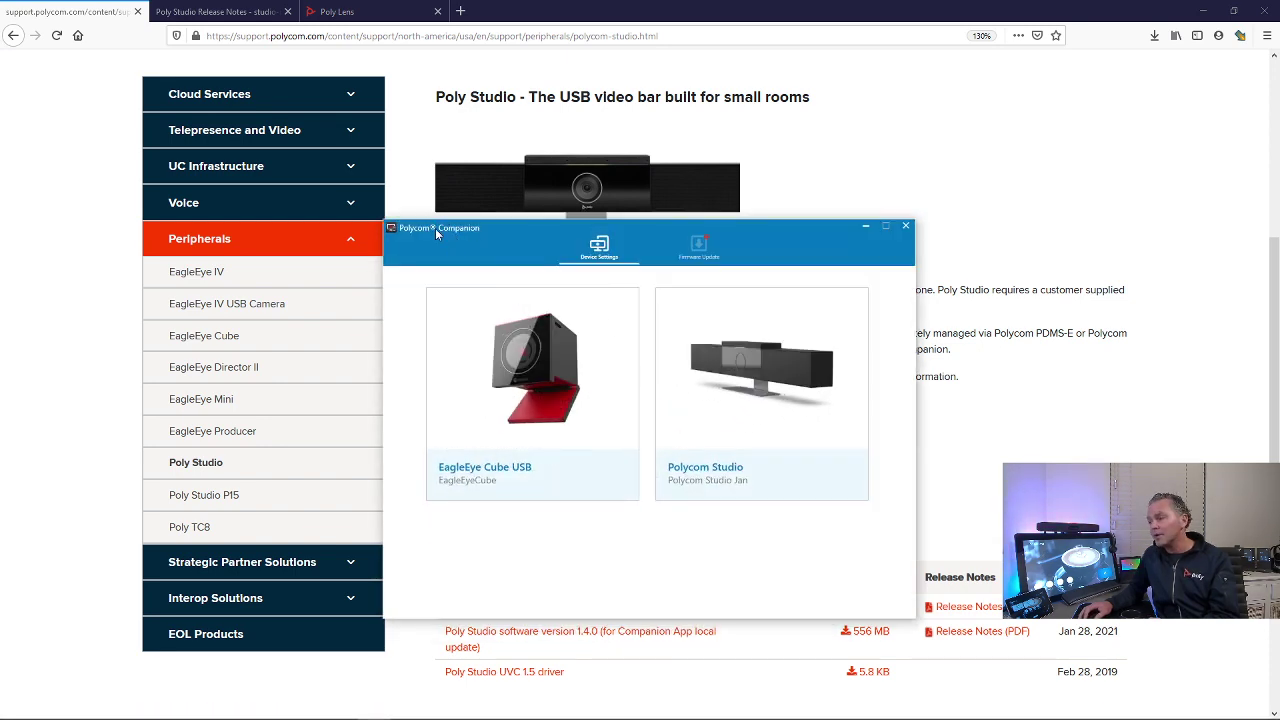
click(391, 229)
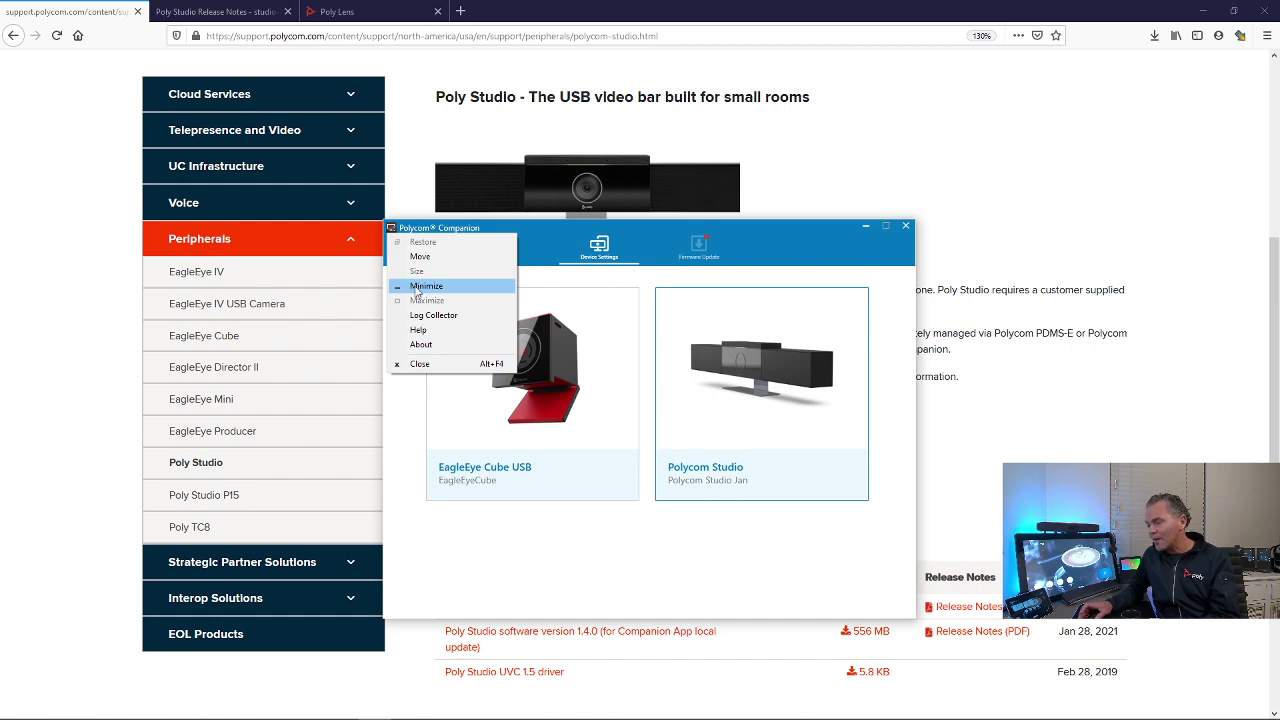
click(428, 344)
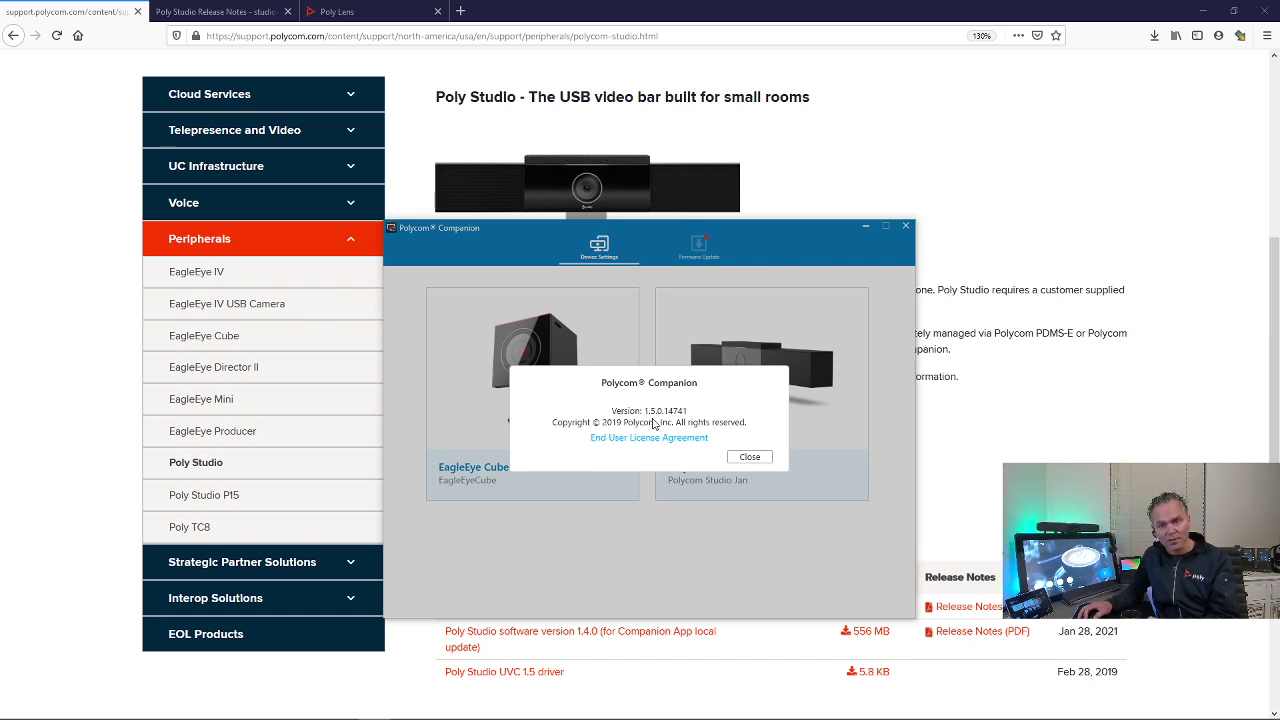
click(748, 457)
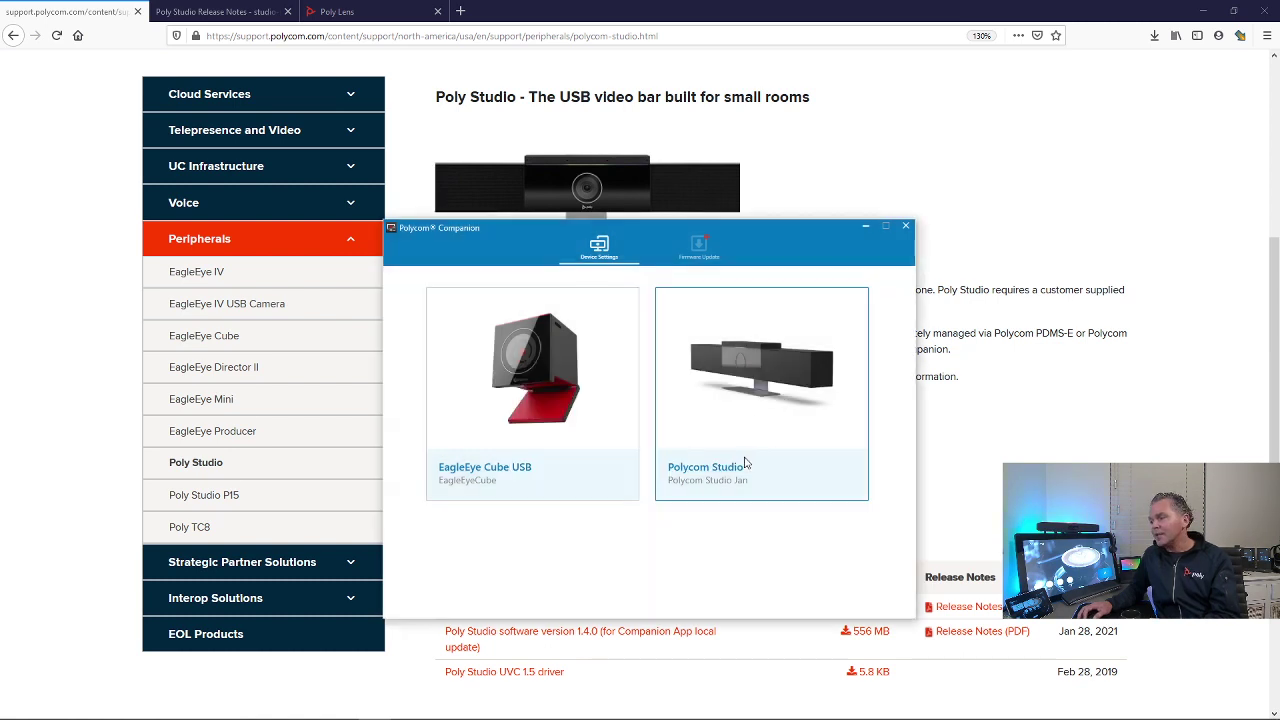
click(865, 229)
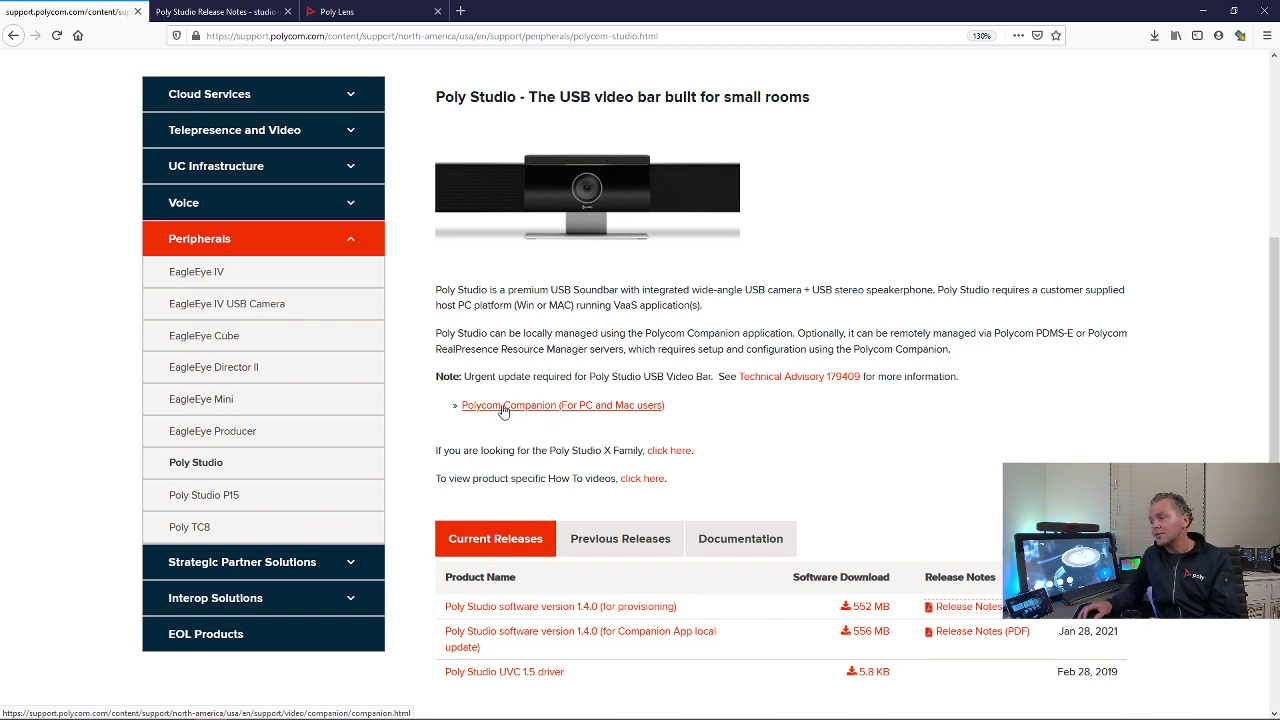
Step: Download Polycom Companion 1.7.0 for Windows, accepting the license and export agreements
click(504, 411)
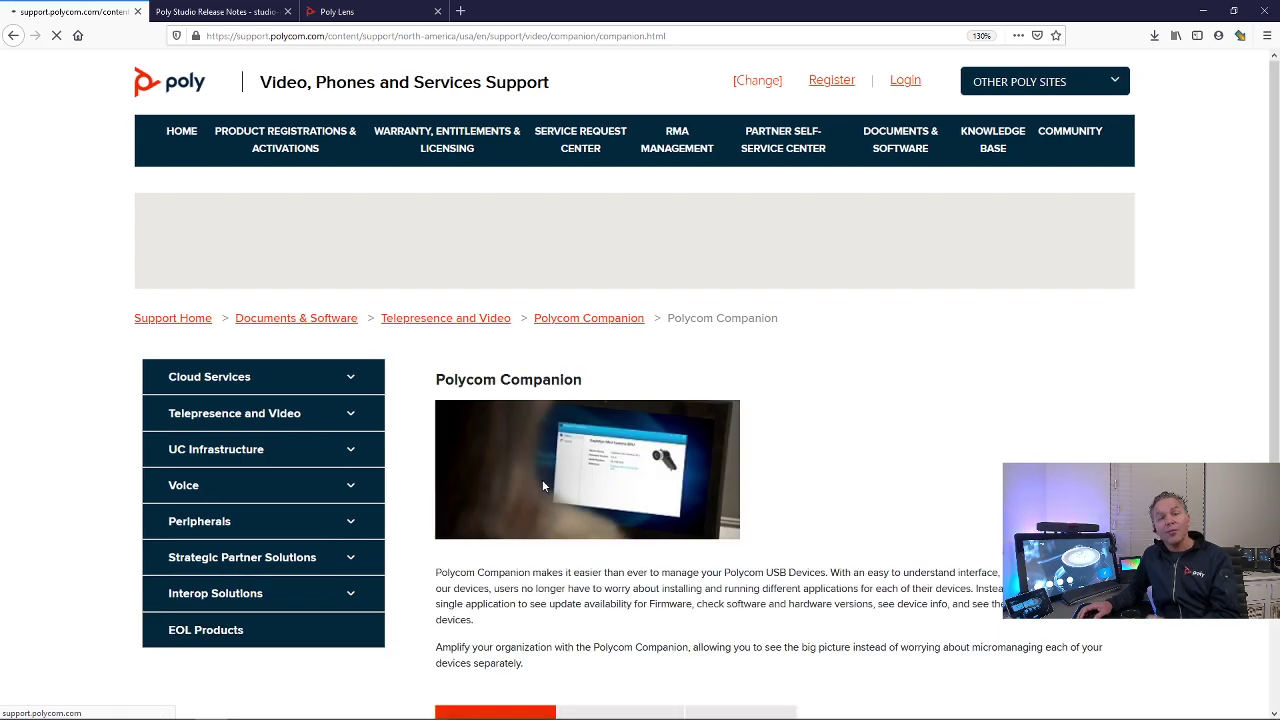
scroll(542, 486, down, 3)
scroll(542, 486, down, 2)
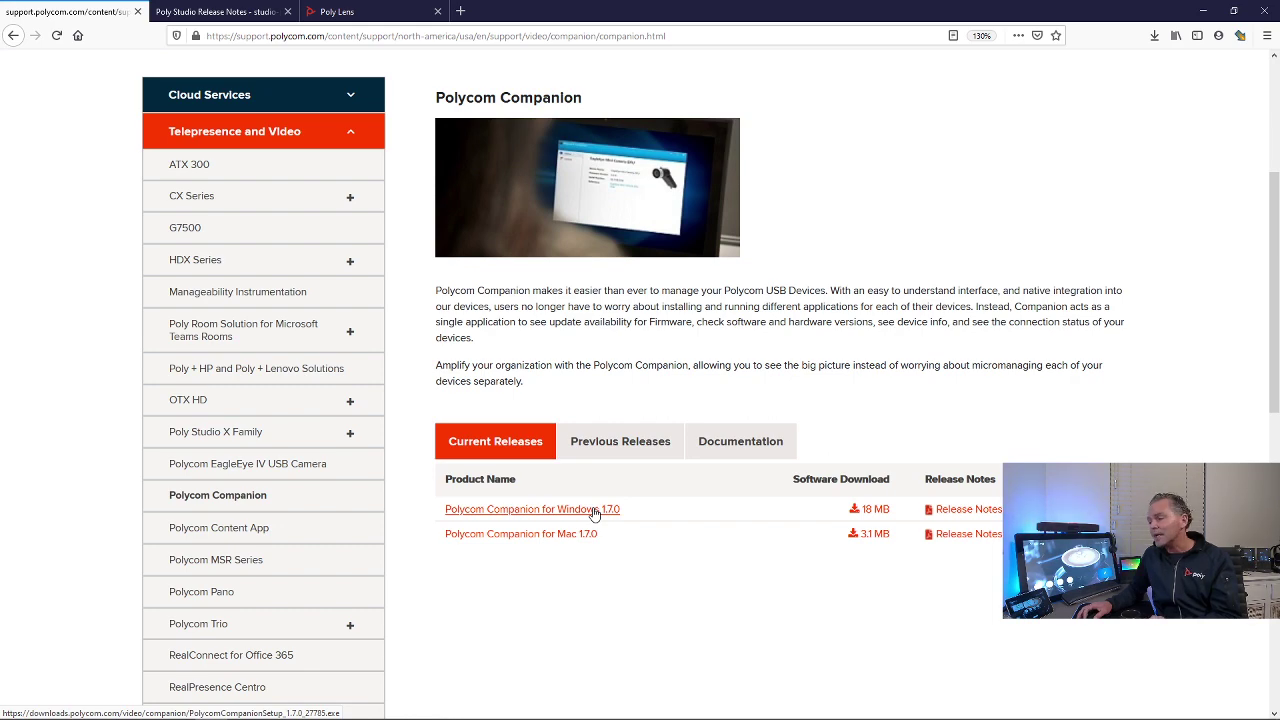
click(594, 512)
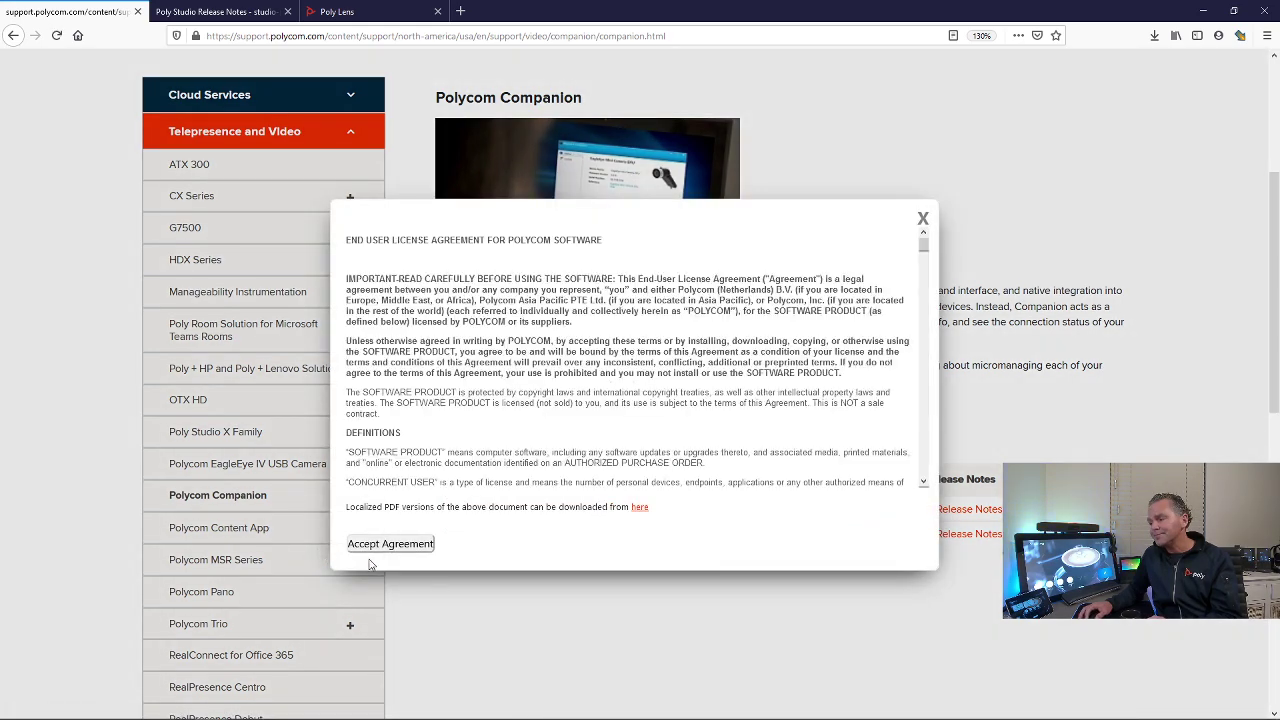
click(395, 545)
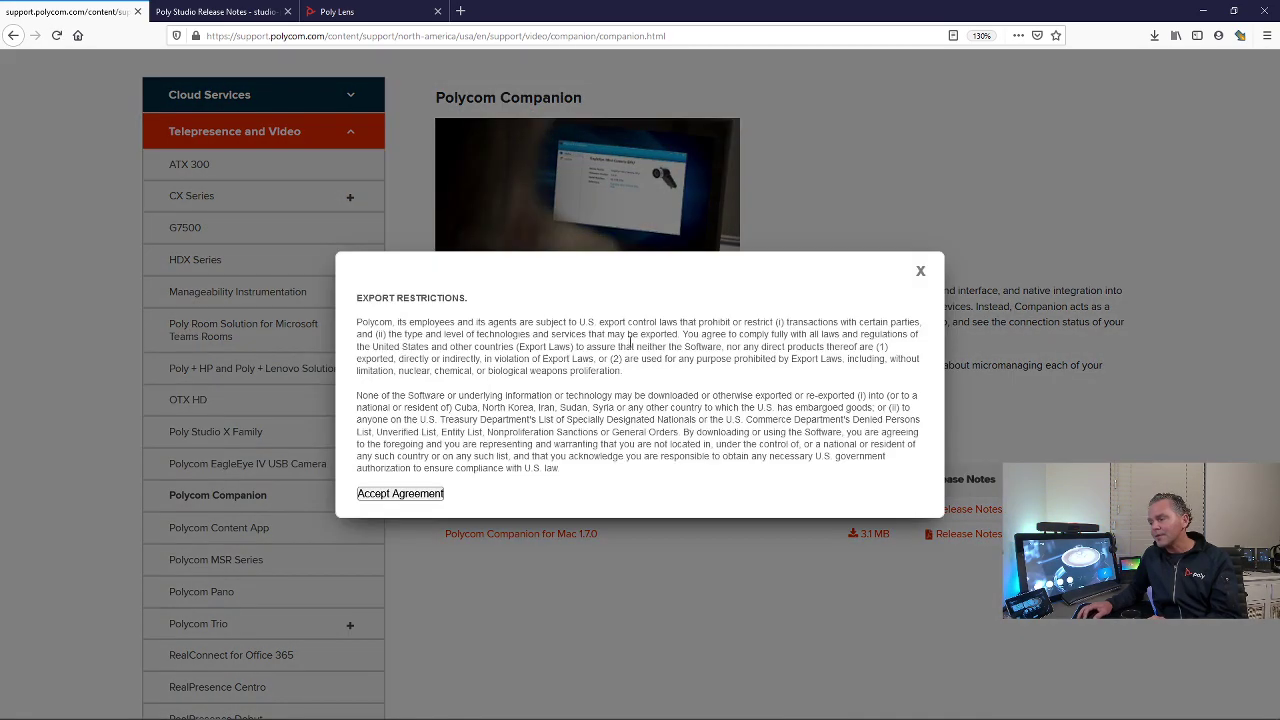
click(404, 492)
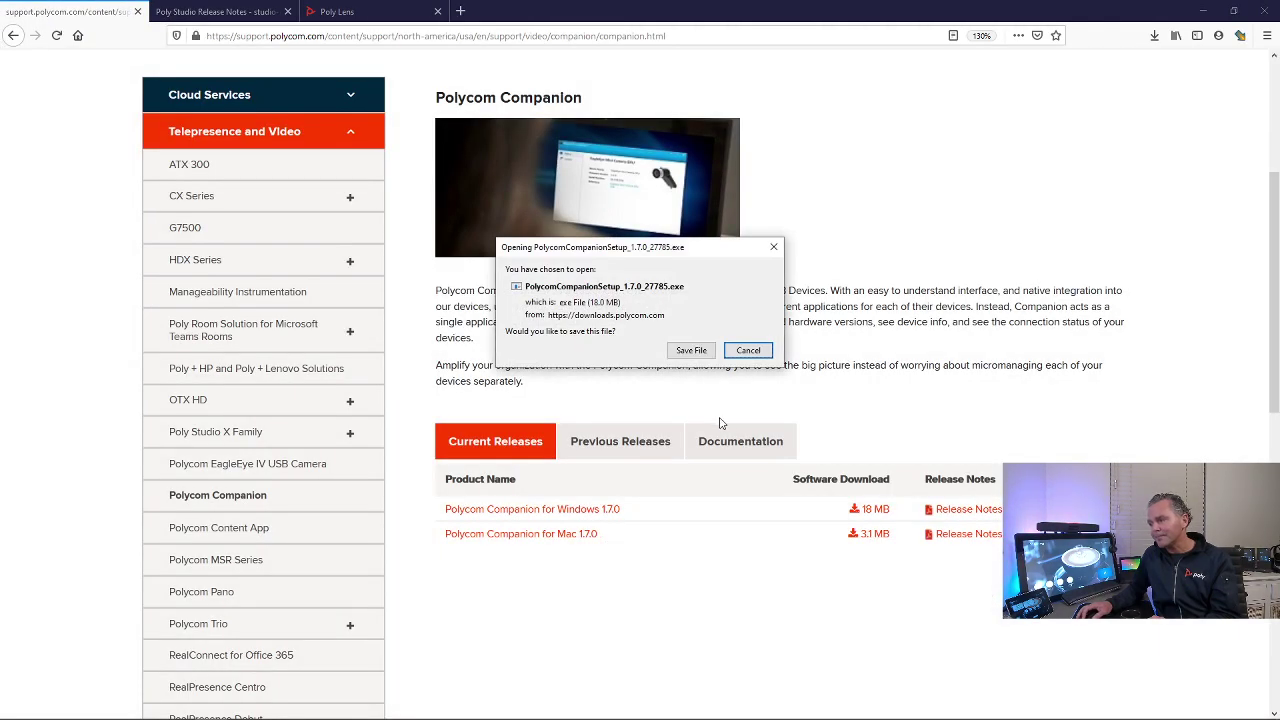
Step: Run the Companion 1.7.0 installer, agree to the terms, install past Files In Use, and launch it
click(684, 350)
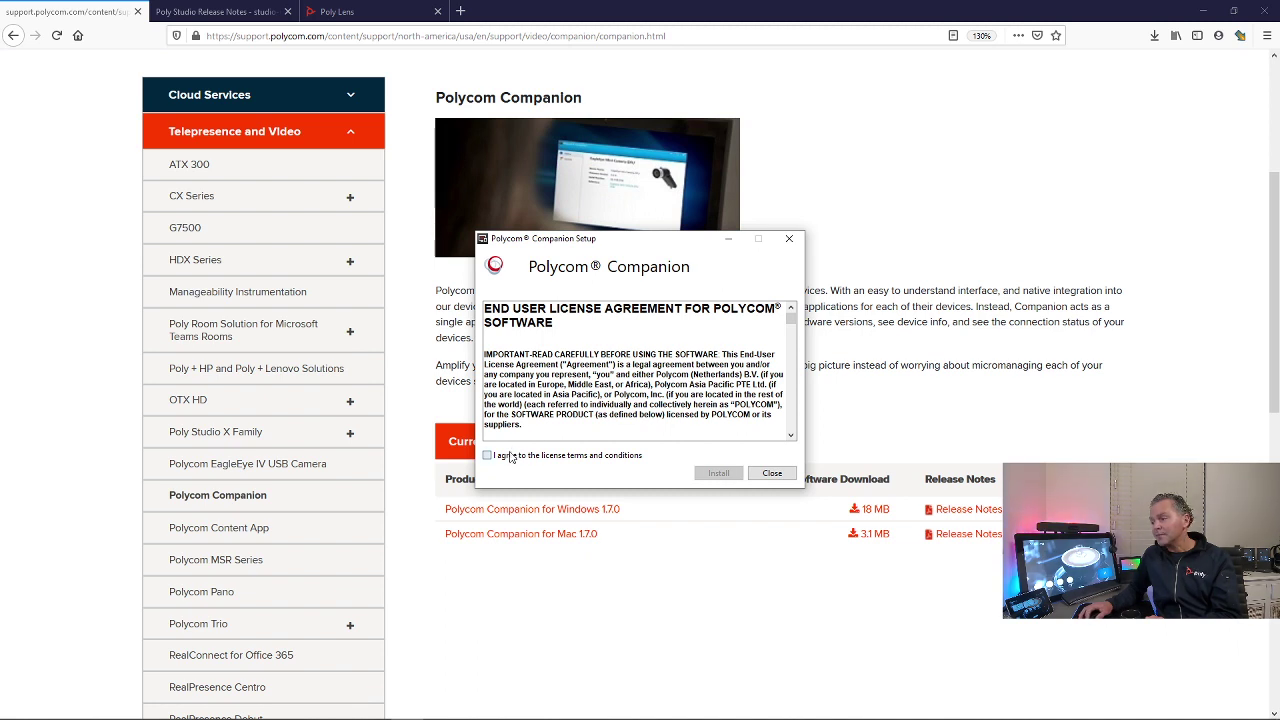
click(513, 451)
click(716, 474)
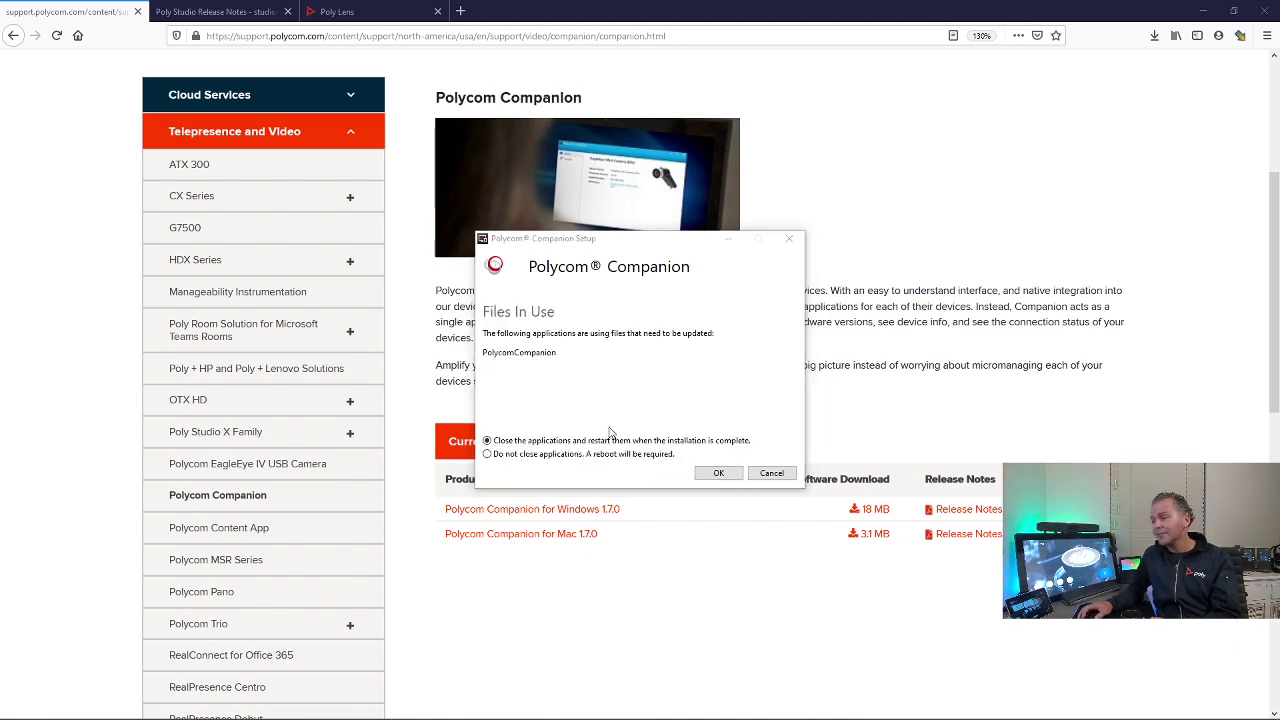
click(718, 473)
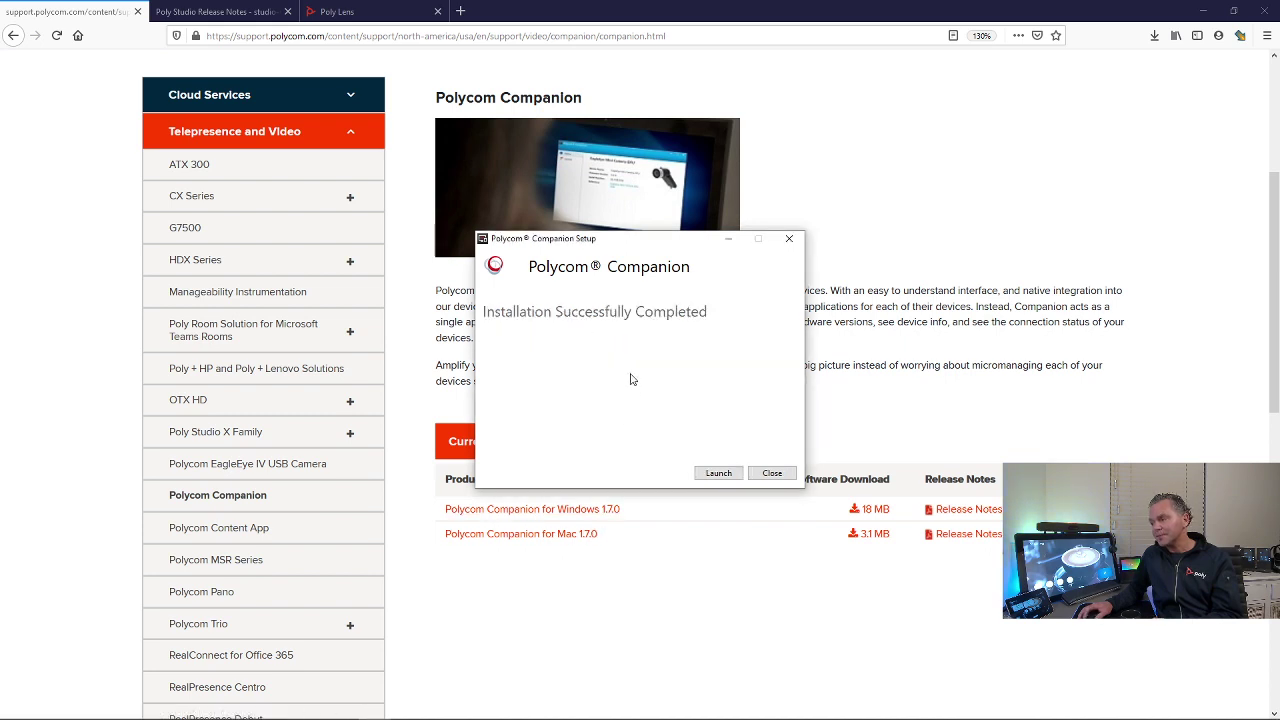
click(716, 474)
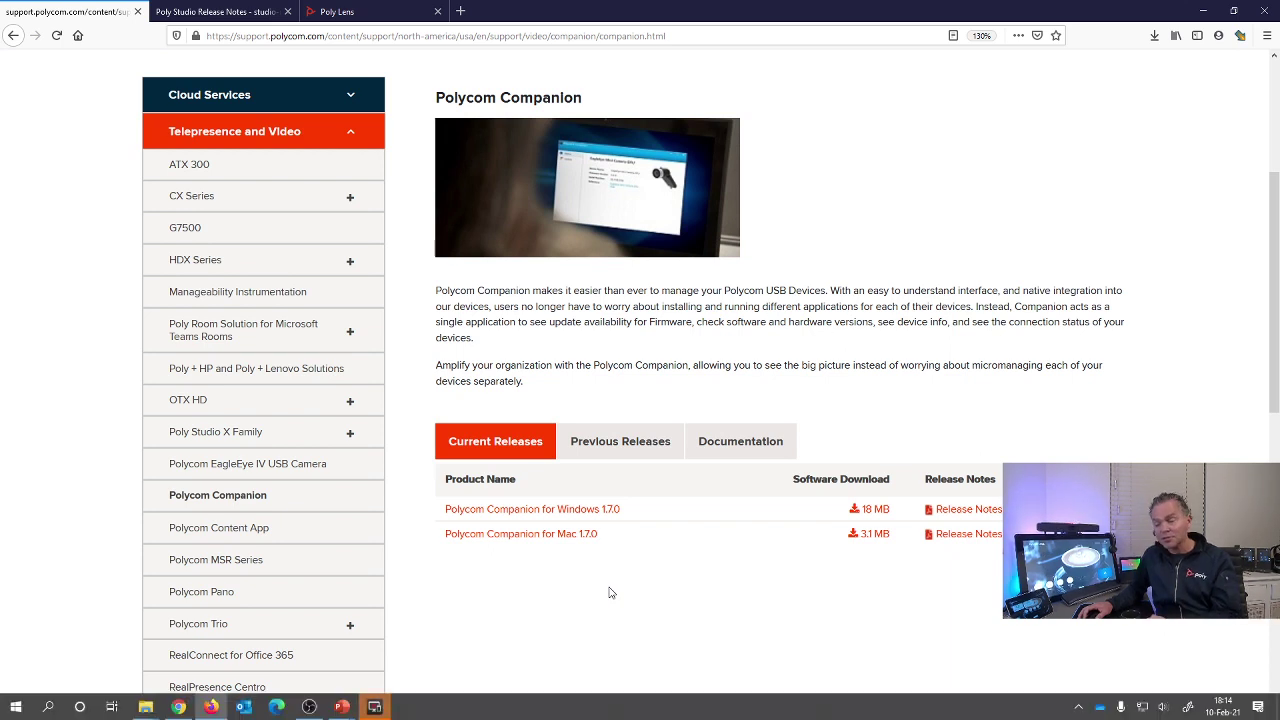
Step: Confirm in the About box that Polycom Companion is now version 1.7.0.27785
click(376, 707)
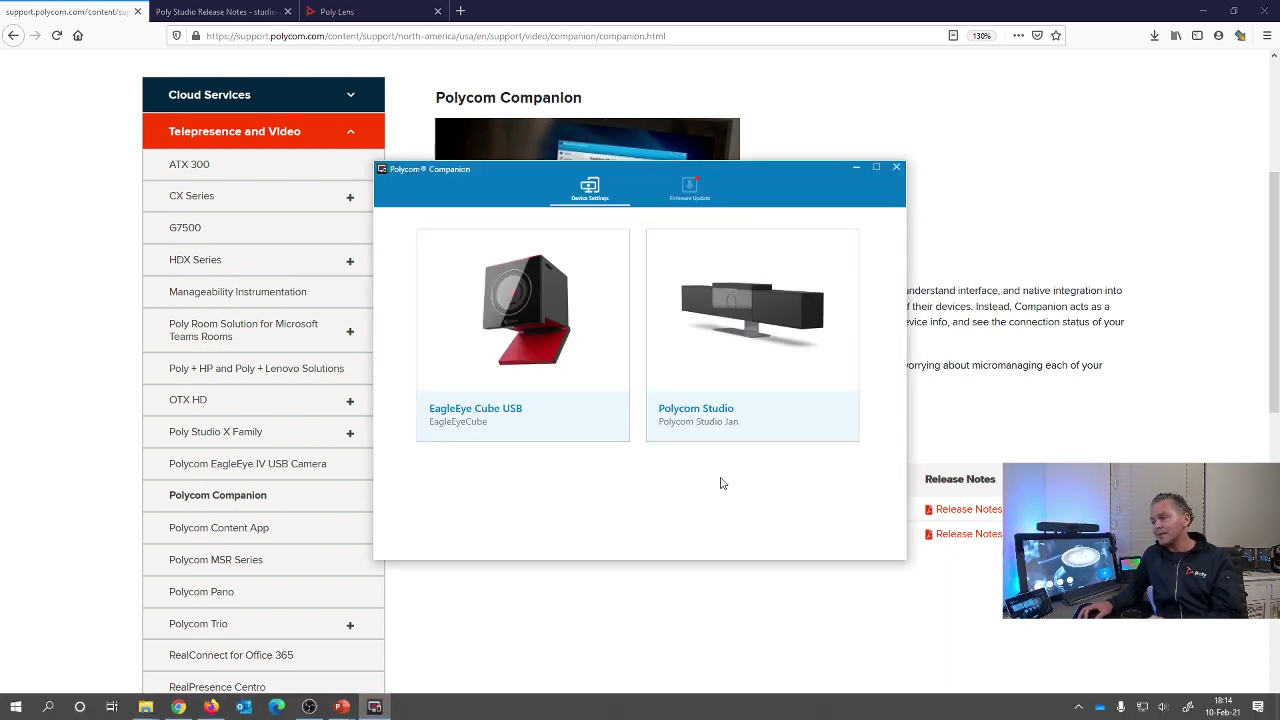
click(381, 170)
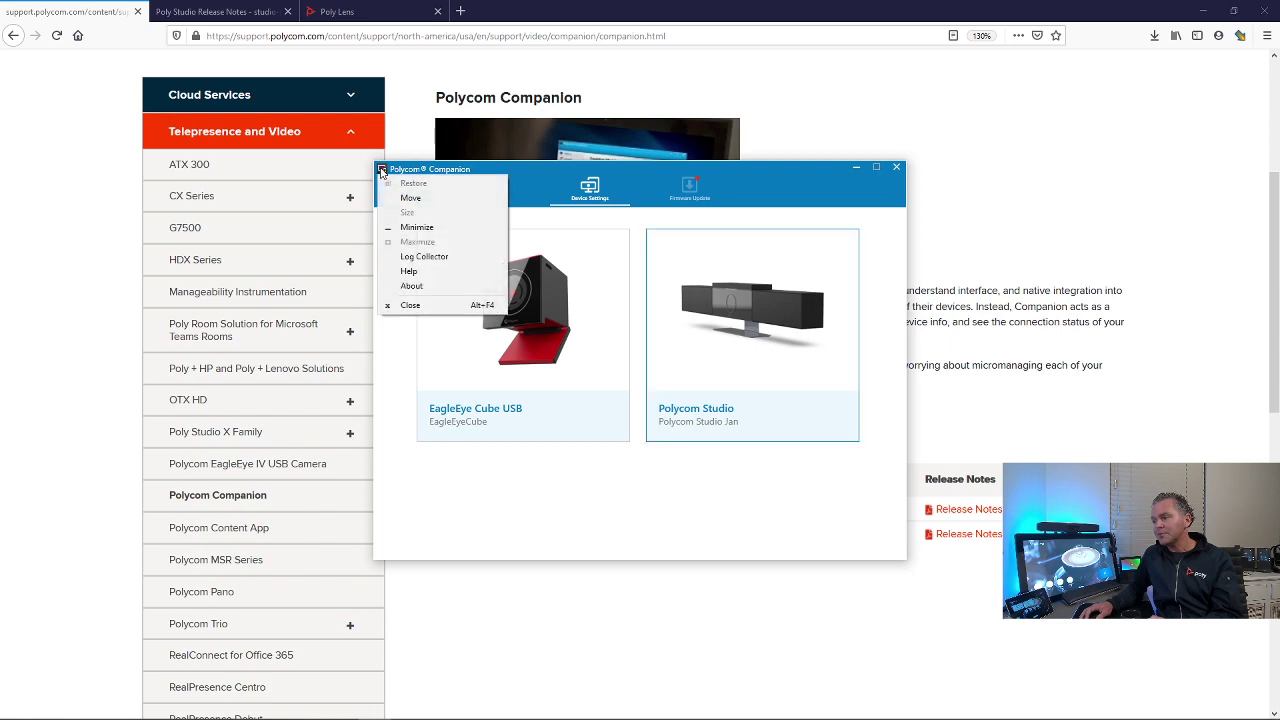
click(411, 286)
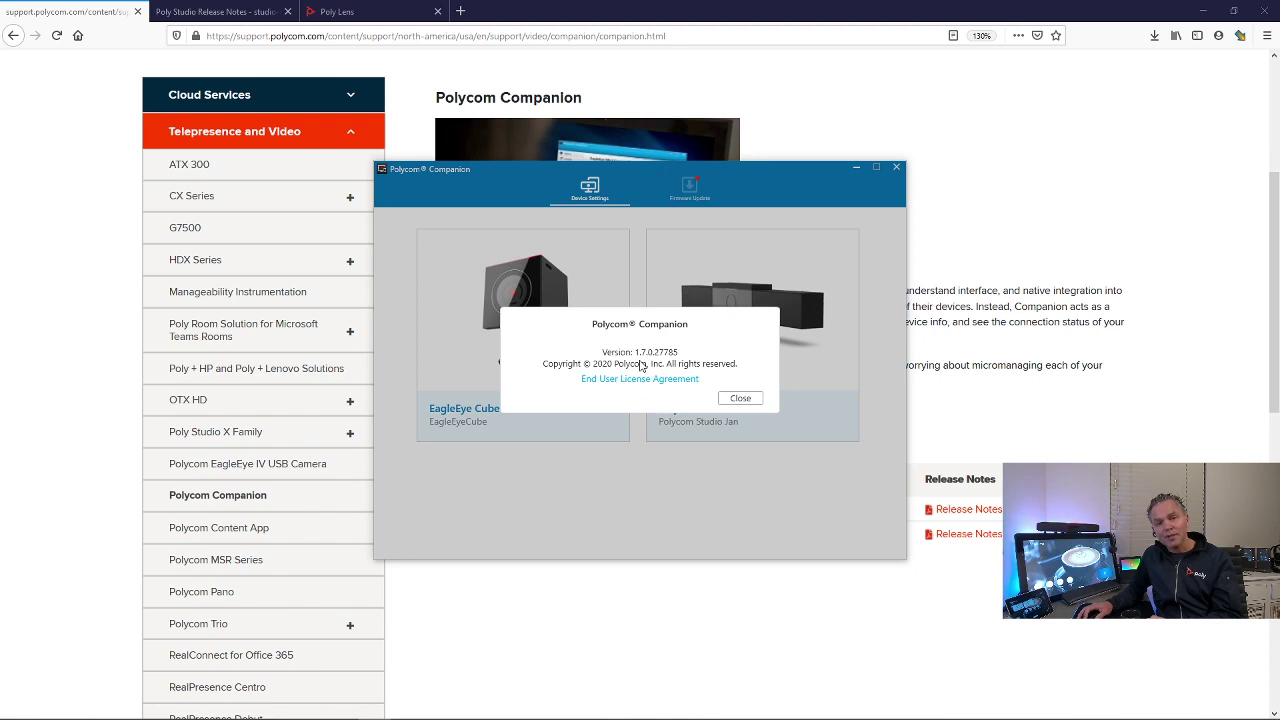
click(738, 399)
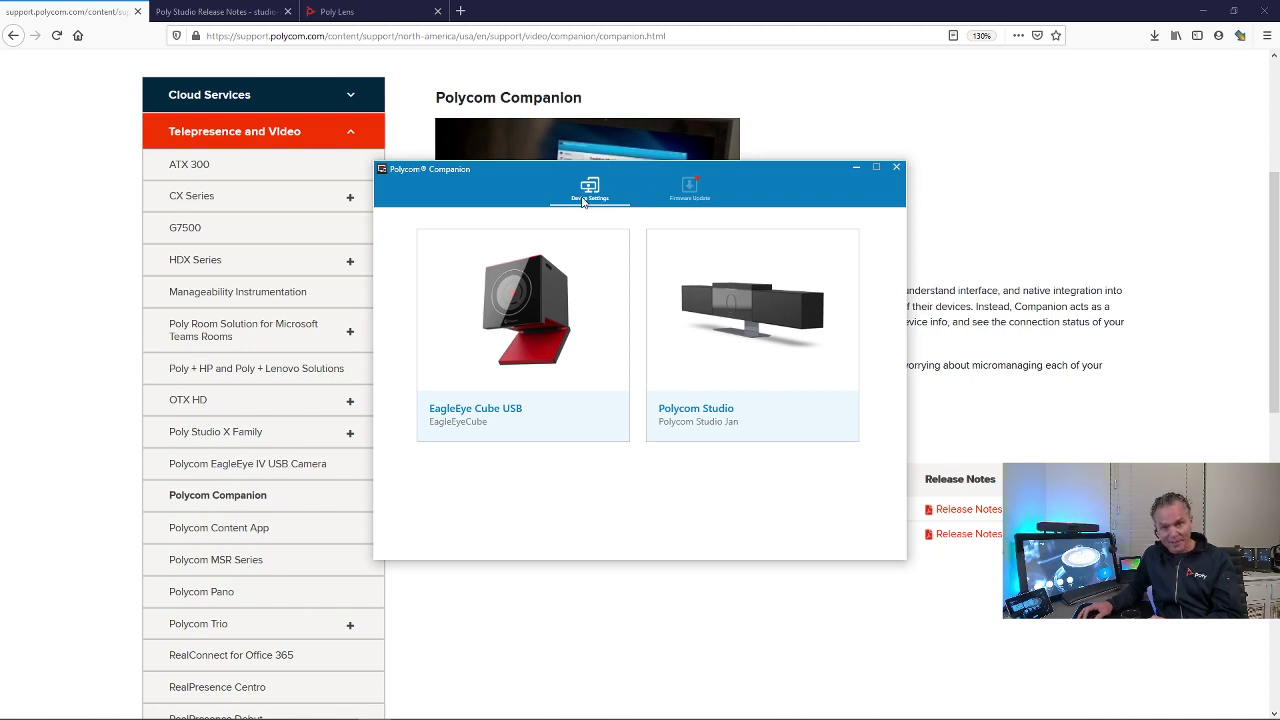
Step: Sign in to the Polycom Studio with its device password and start its 1.4.0.000870 firmware update
click(691, 194)
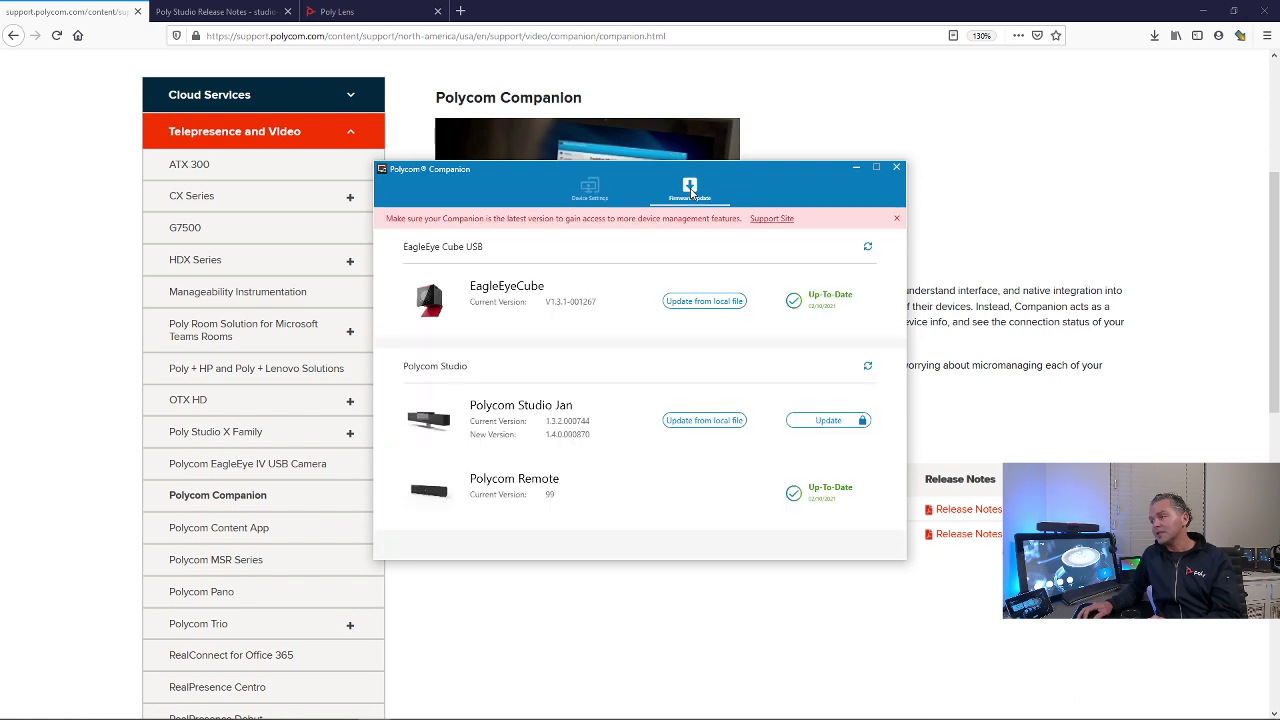
click(594, 196)
click(692, 193)
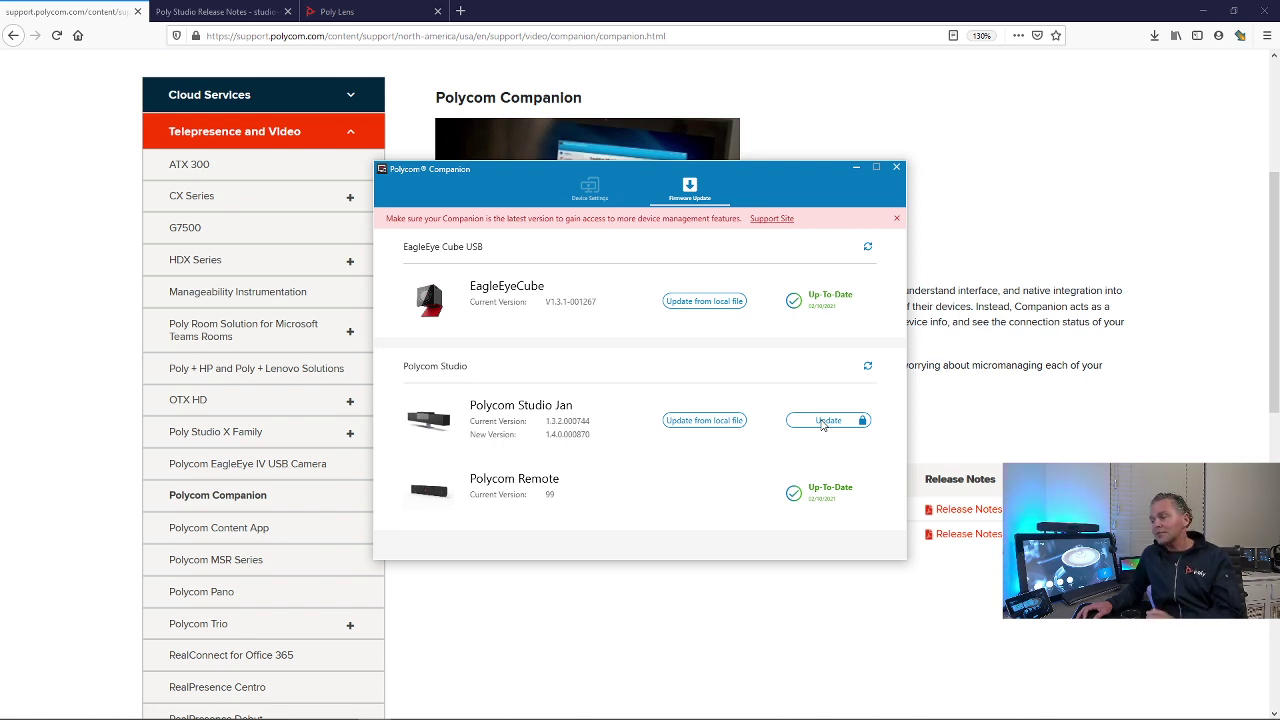
click(819, 425)
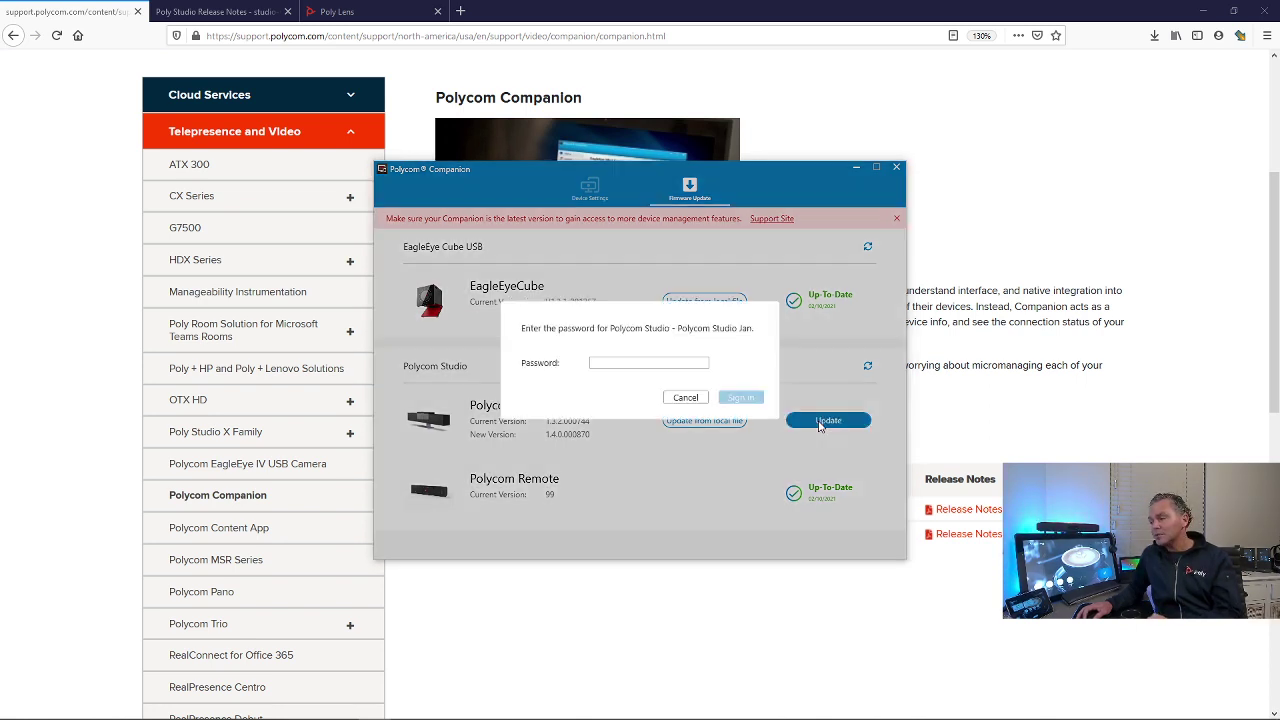
click(643, 363)
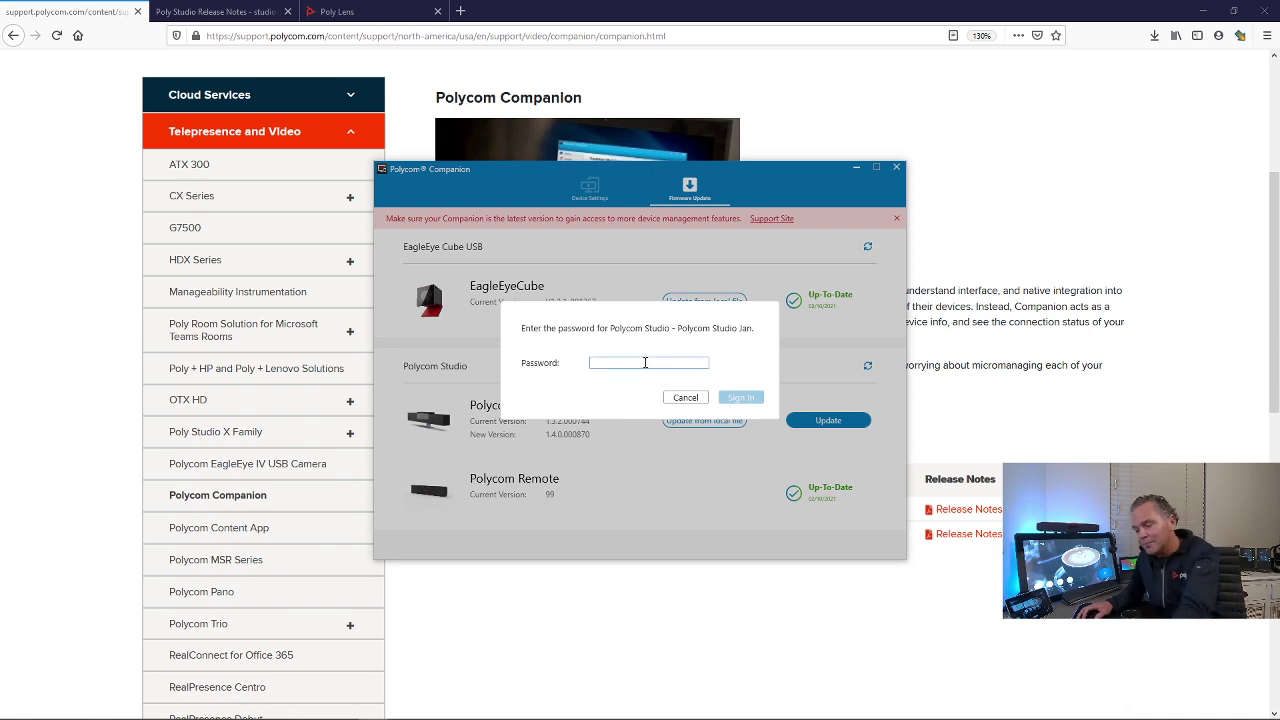
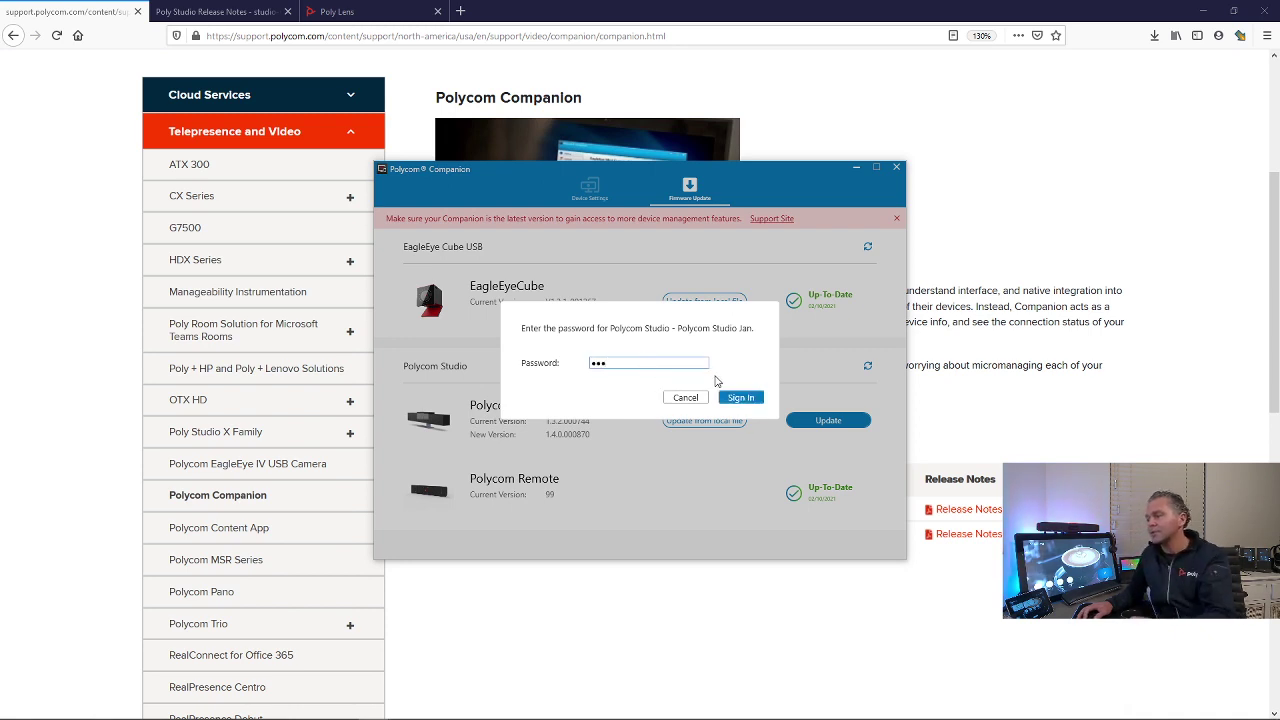
click(740, 398)
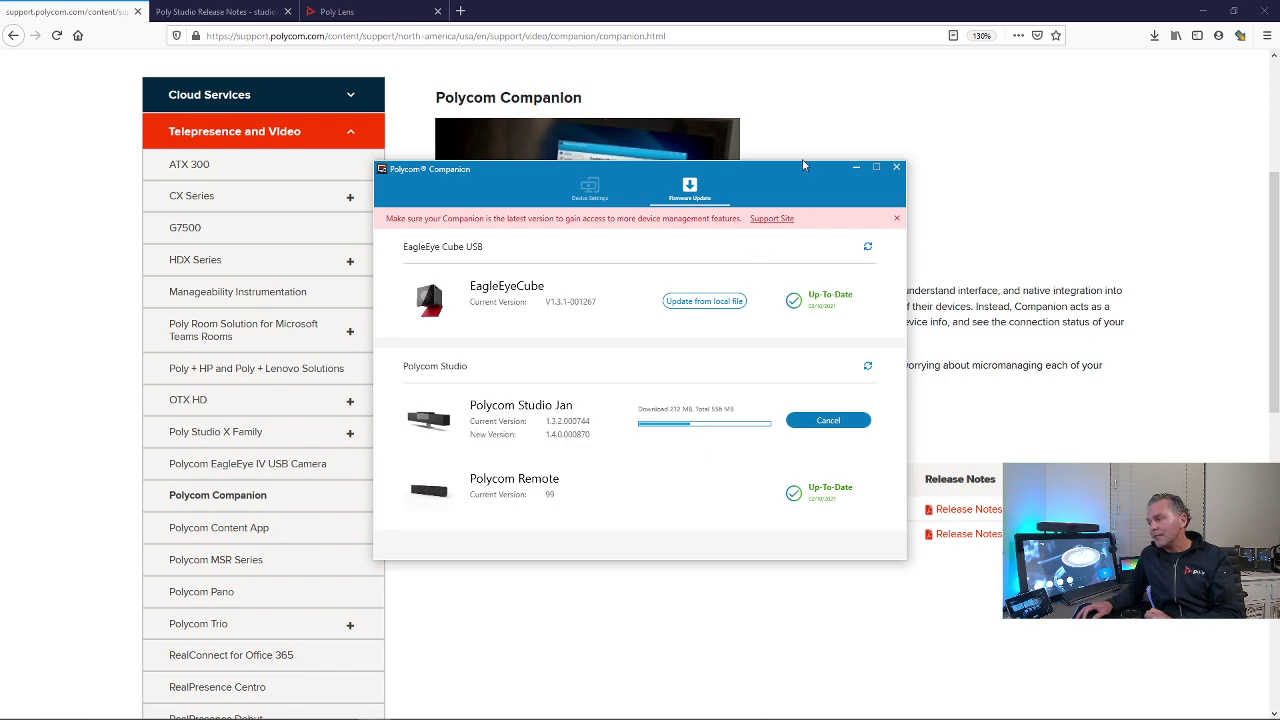
Step: Minimize Companion and open the Poly Studio 1.4.0 release notes PDF from the product page
click(857, 168)
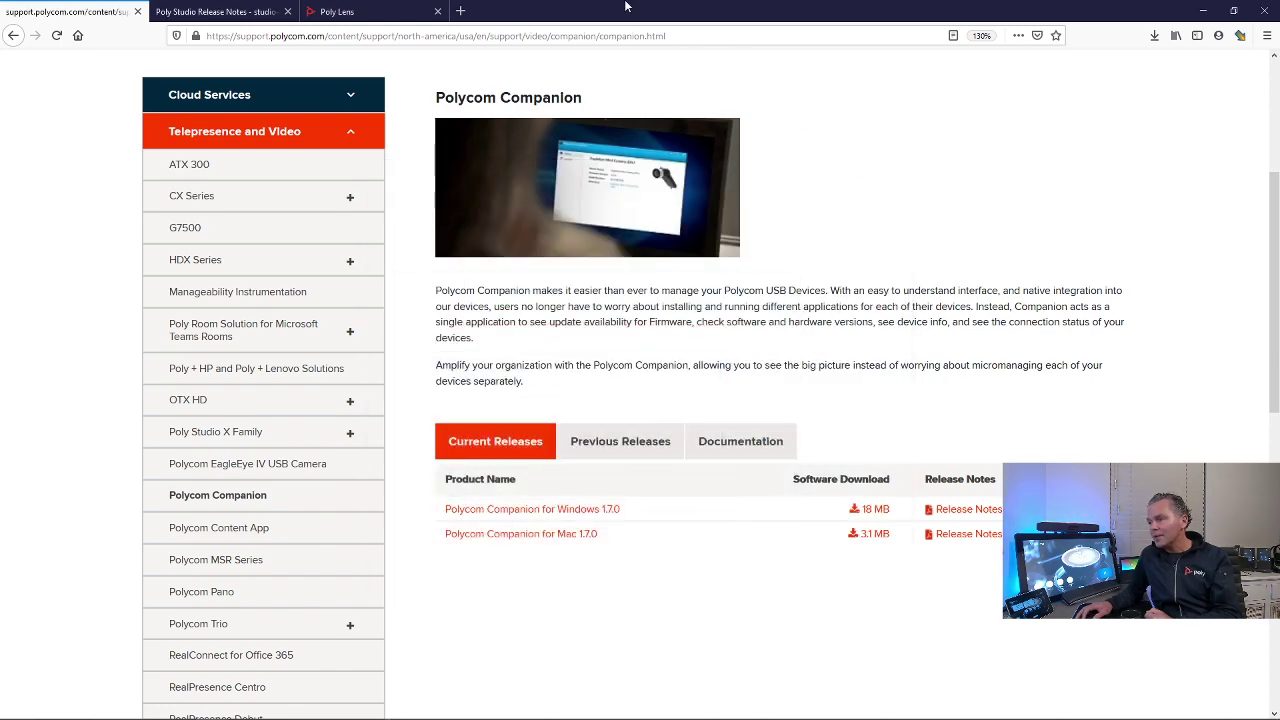
click(13, 37)
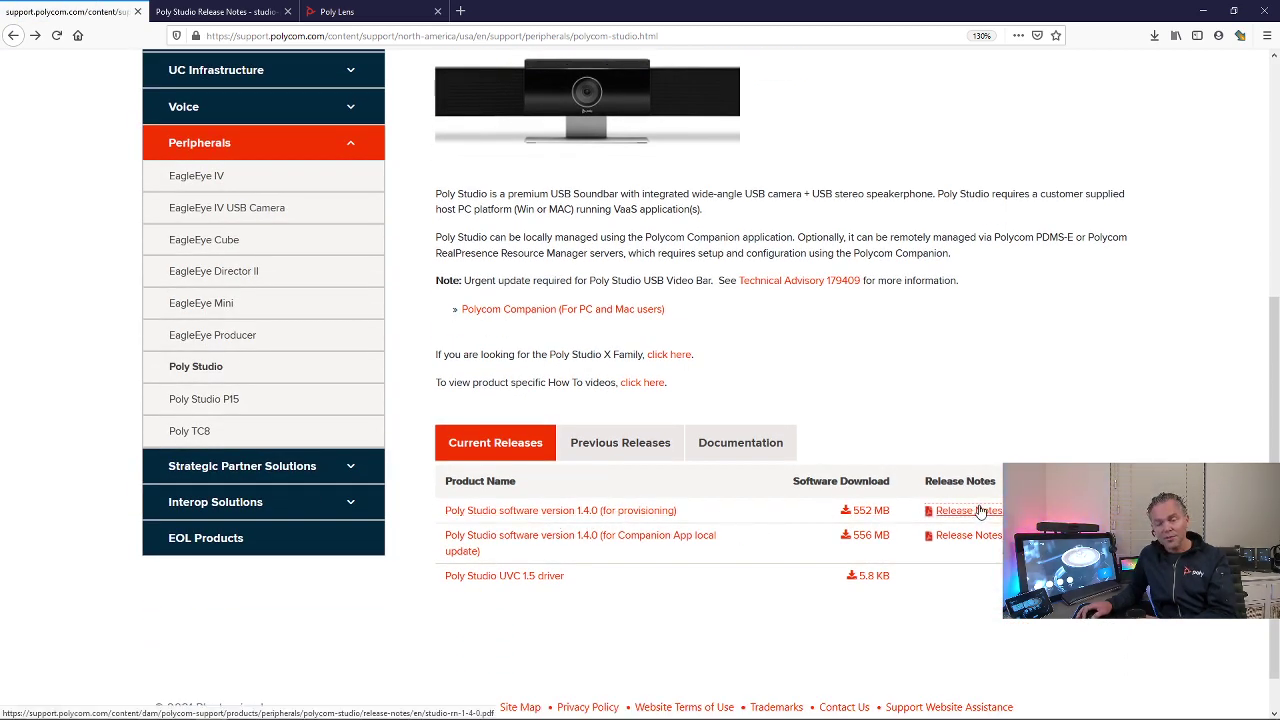
click(980, 511)
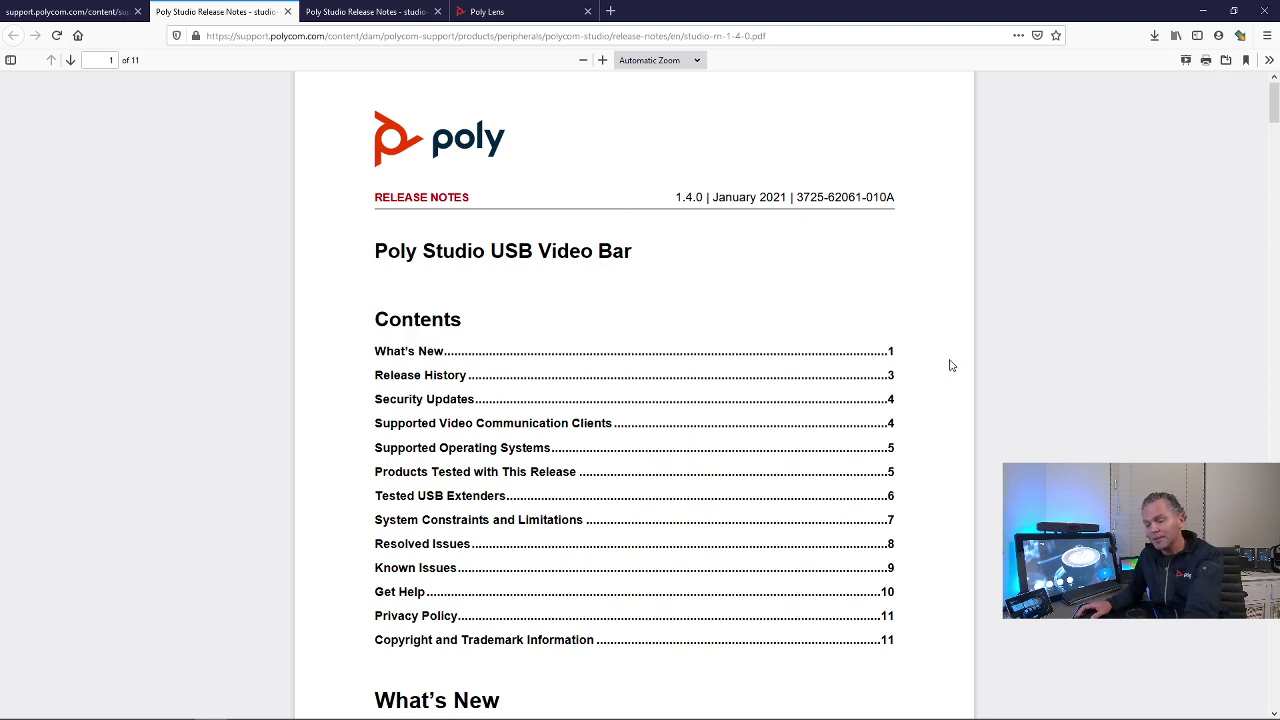
Step: Read the What's New section, highlighting the Full Support for Presenter Mode heading
ctrl+scroll(951, 365, up, 1)
ctrl+scroll(951, 365, up, 2)
ctrl+scroll(949, 363, down, 1)
scroll(949, 363, down, 2)
scroll(946, 368, down, 3)
scroll(946, 368, down, 3)
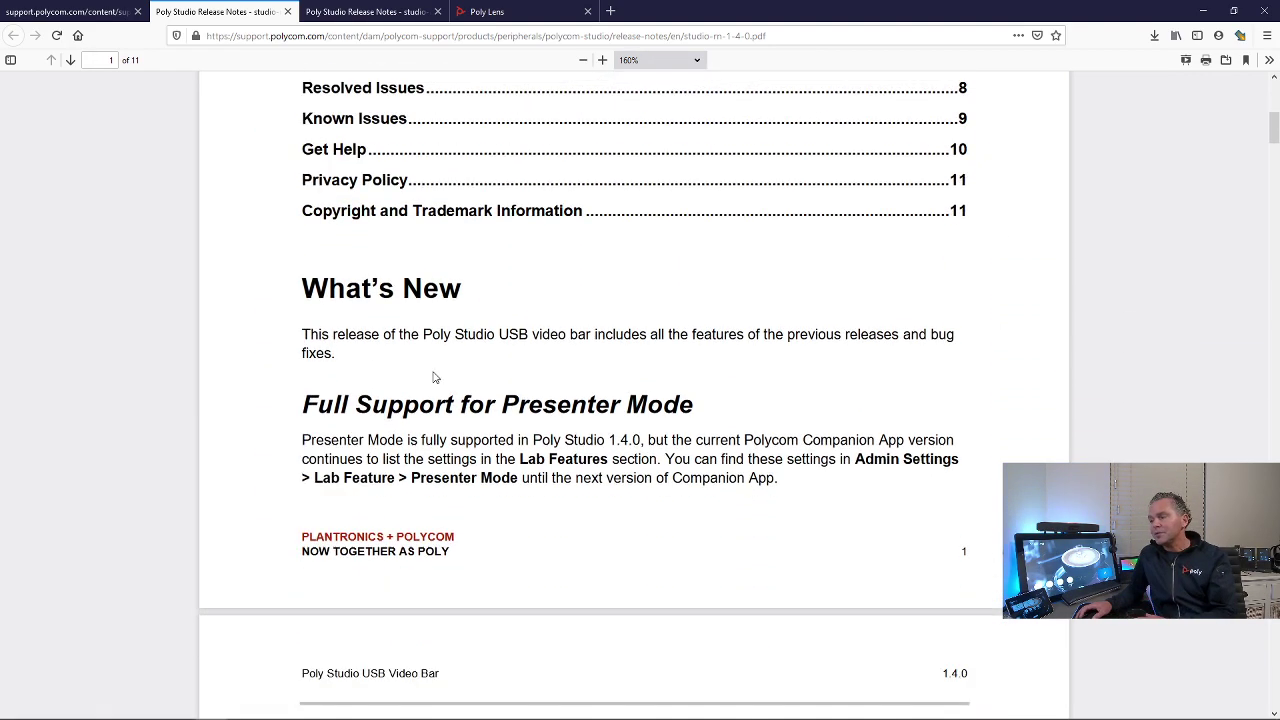
drag(303, 403, 698, 402)
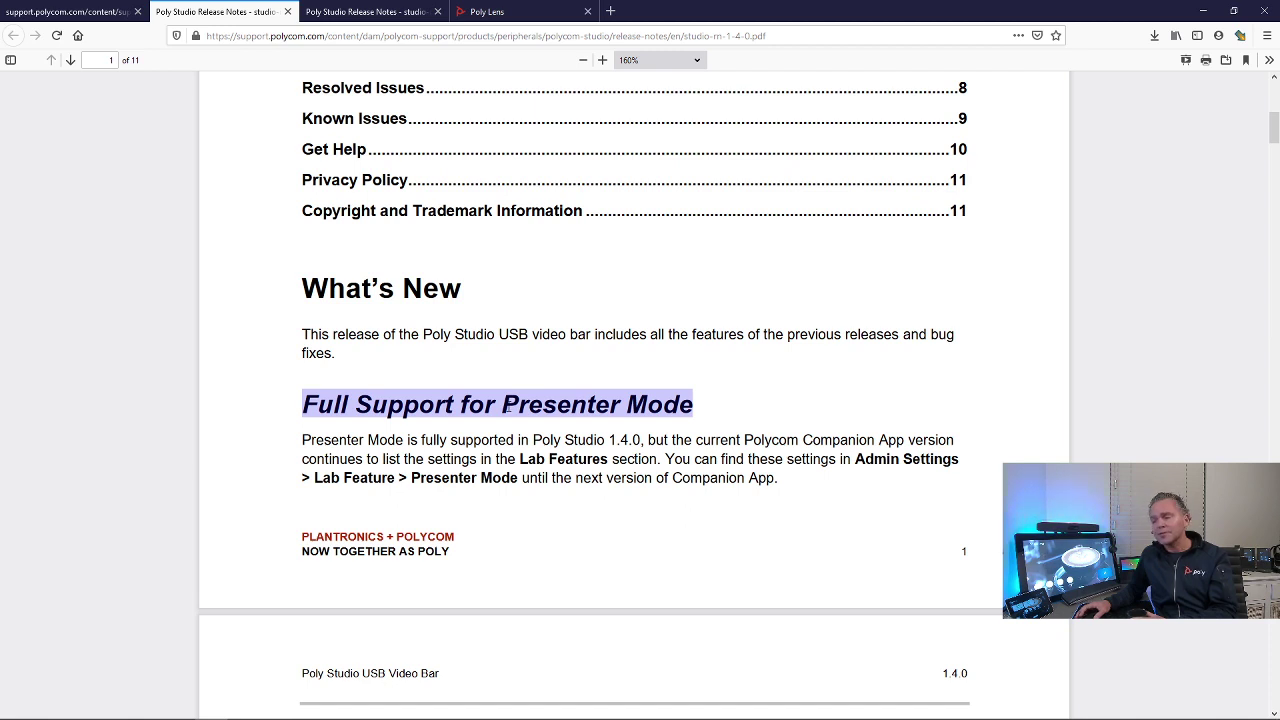
click(314, 393)
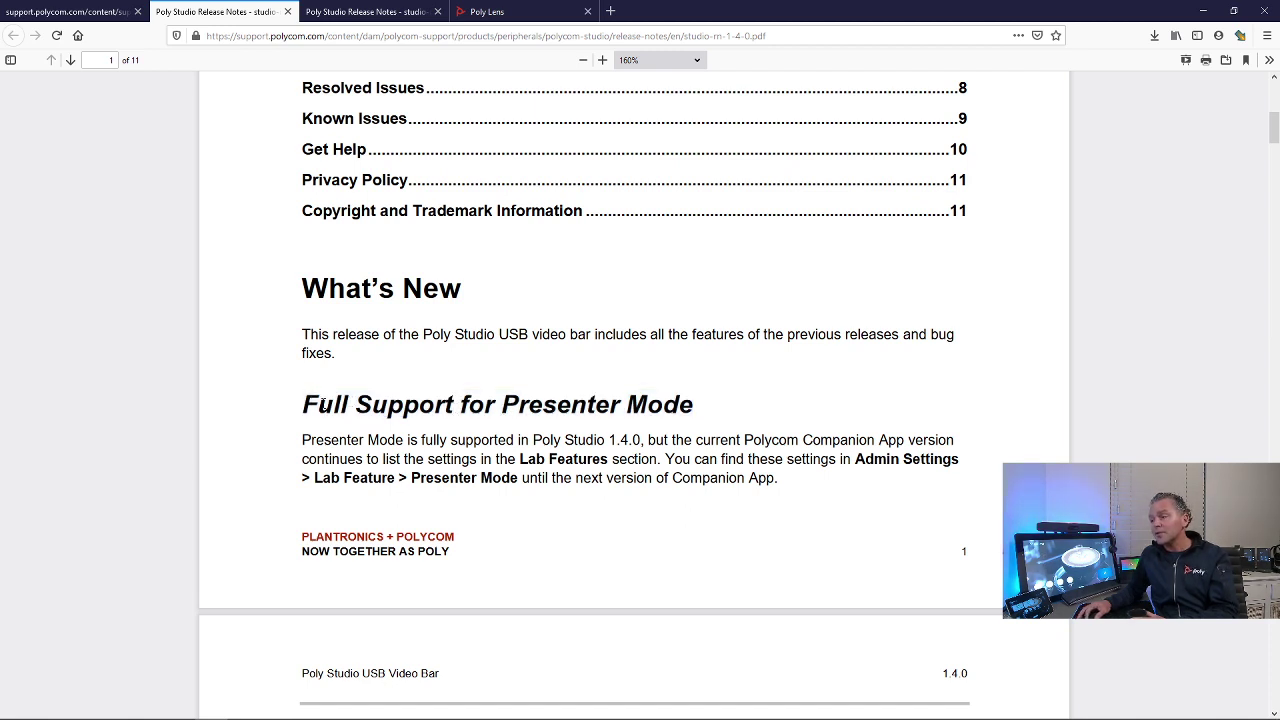
drag(318, 400, 706, 398)
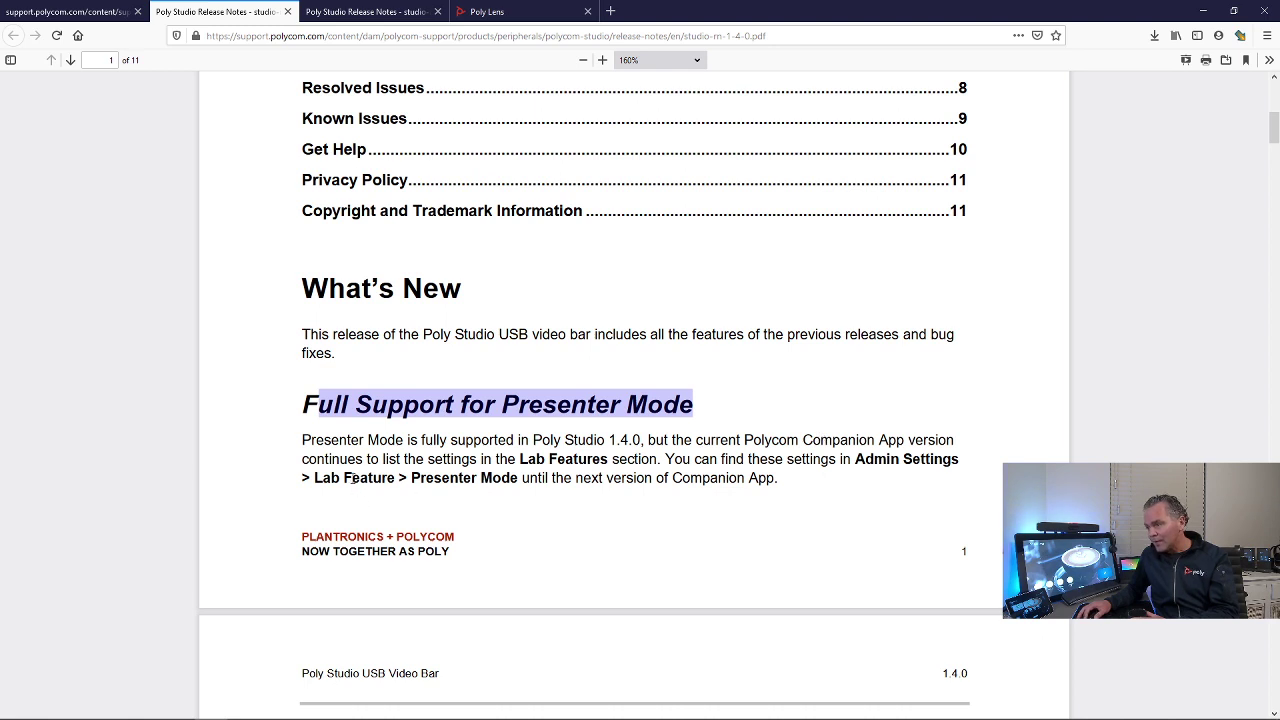
click(323, 477)
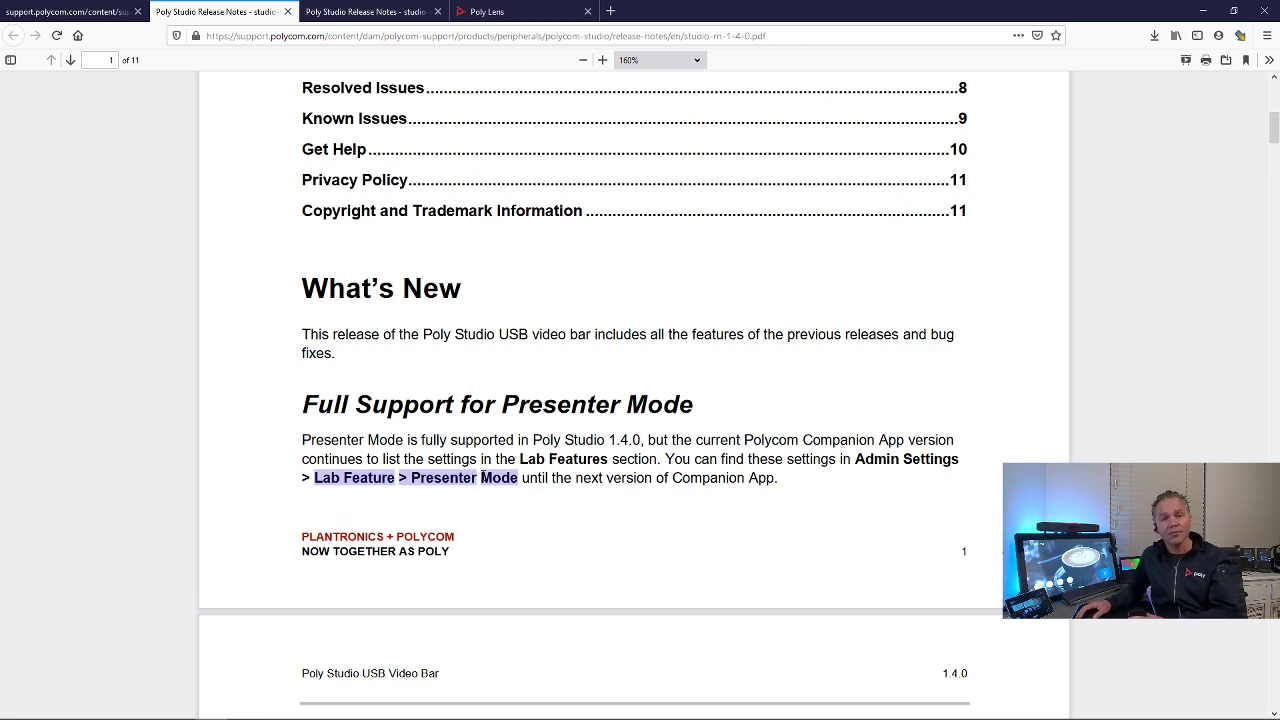
scroll(630, 512, down, 3)
scroll(631, 450, down, 1)
scroll(600, 480, down, 1)
drag(304, 363, 860, 363)
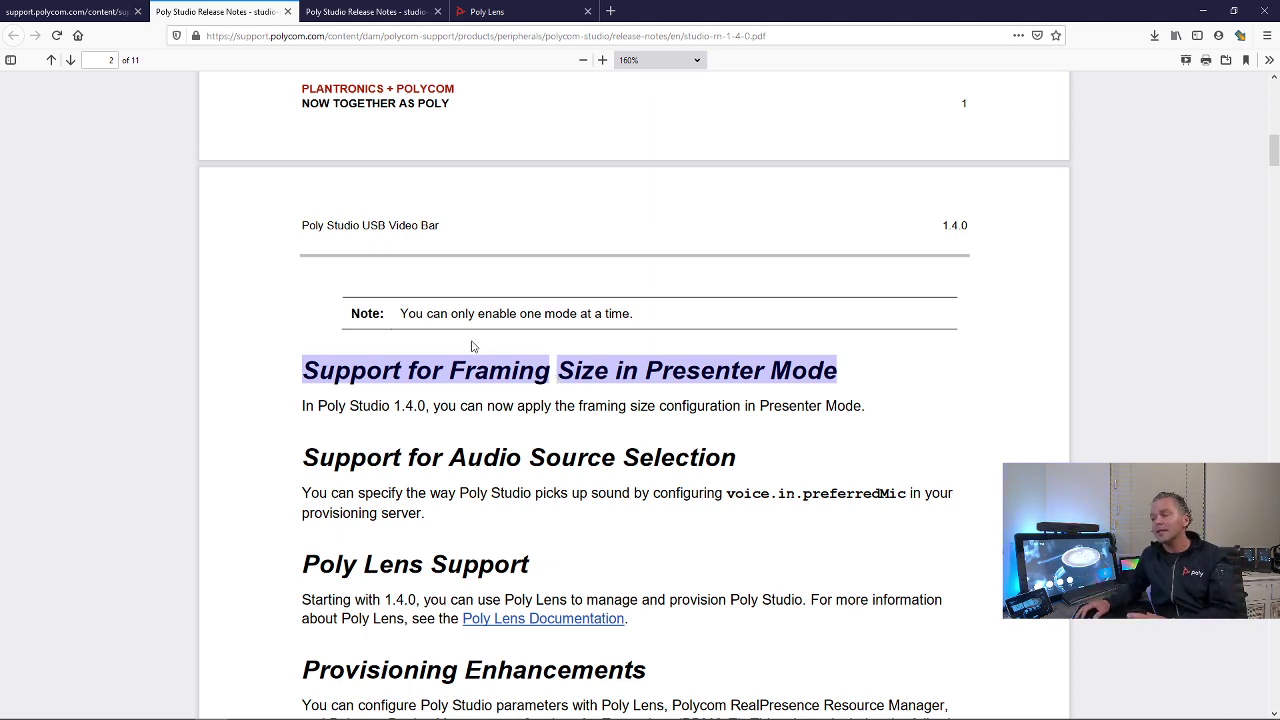
scroll(384, 426, down, 1)
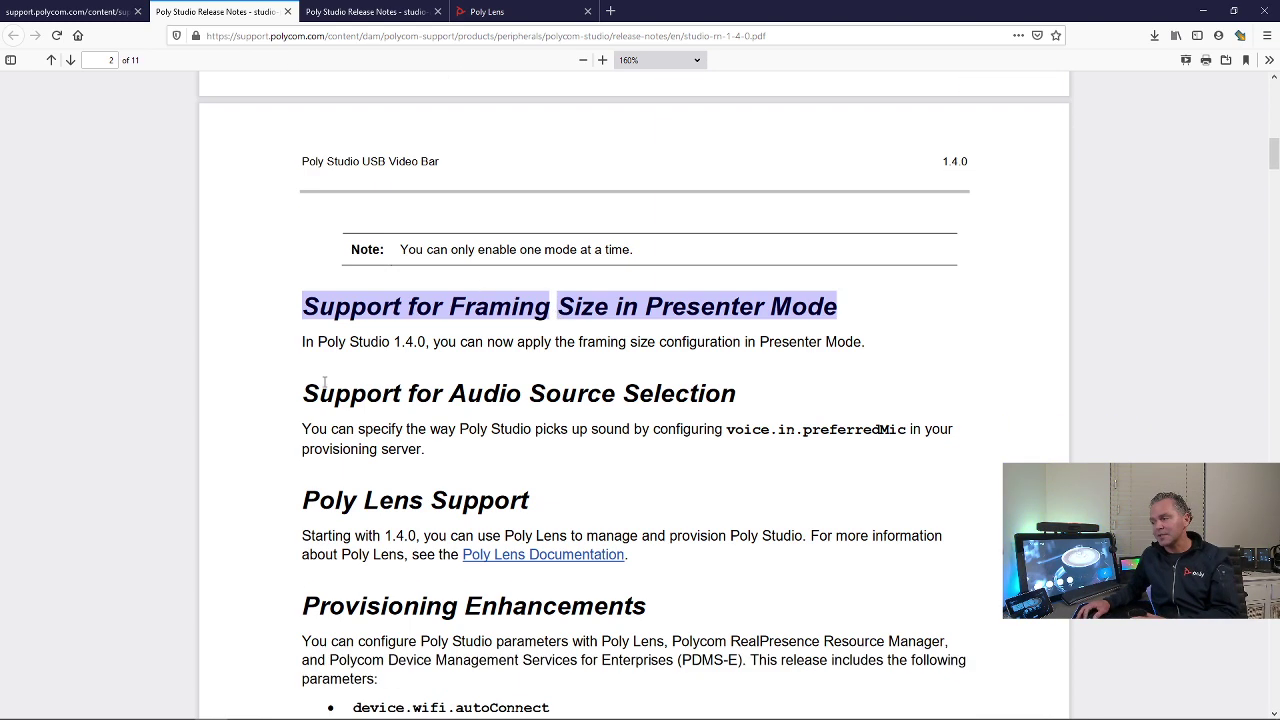
drag(299, 404, 622, 420)
click(622, 420)
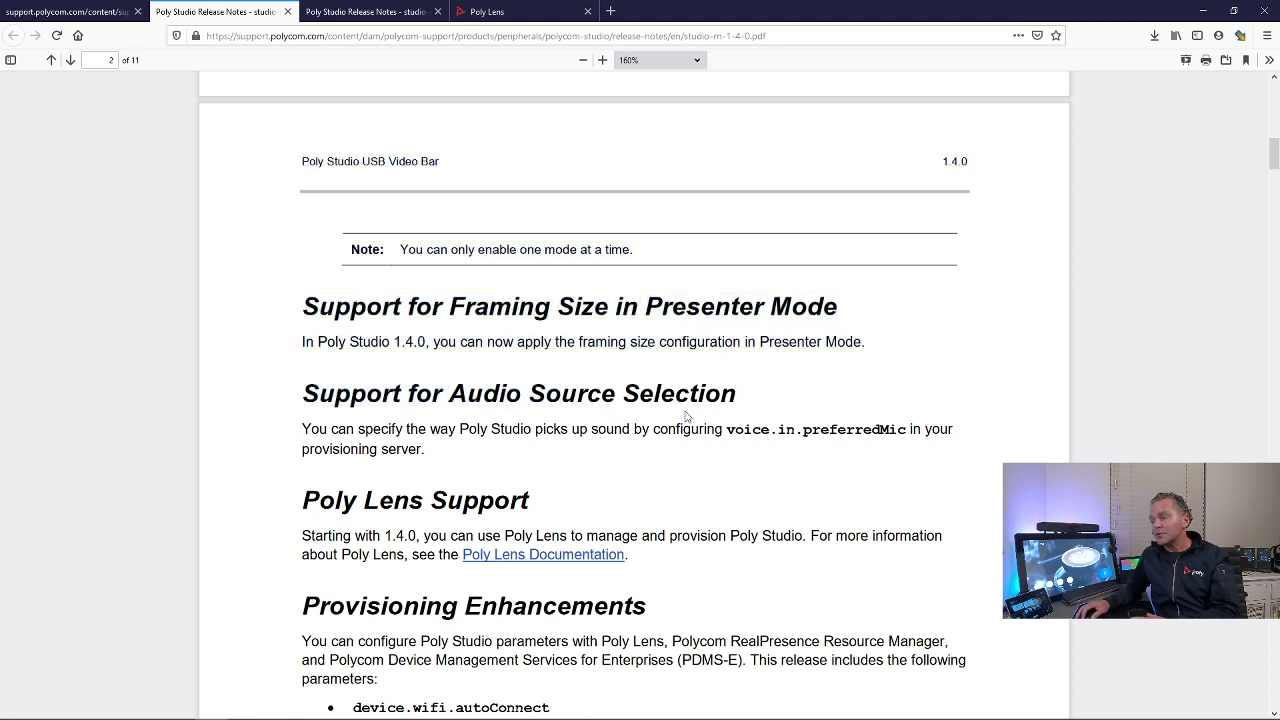
drag(720, 393, 334, 393)
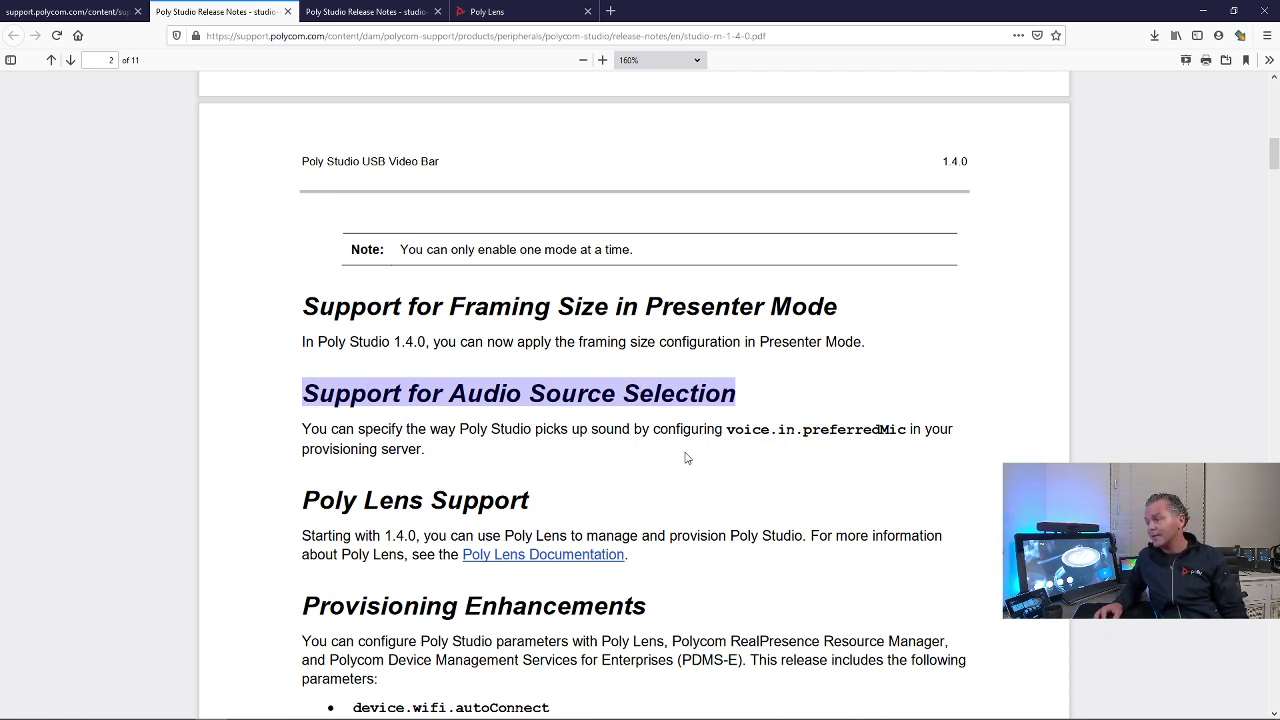
click(717, 423)
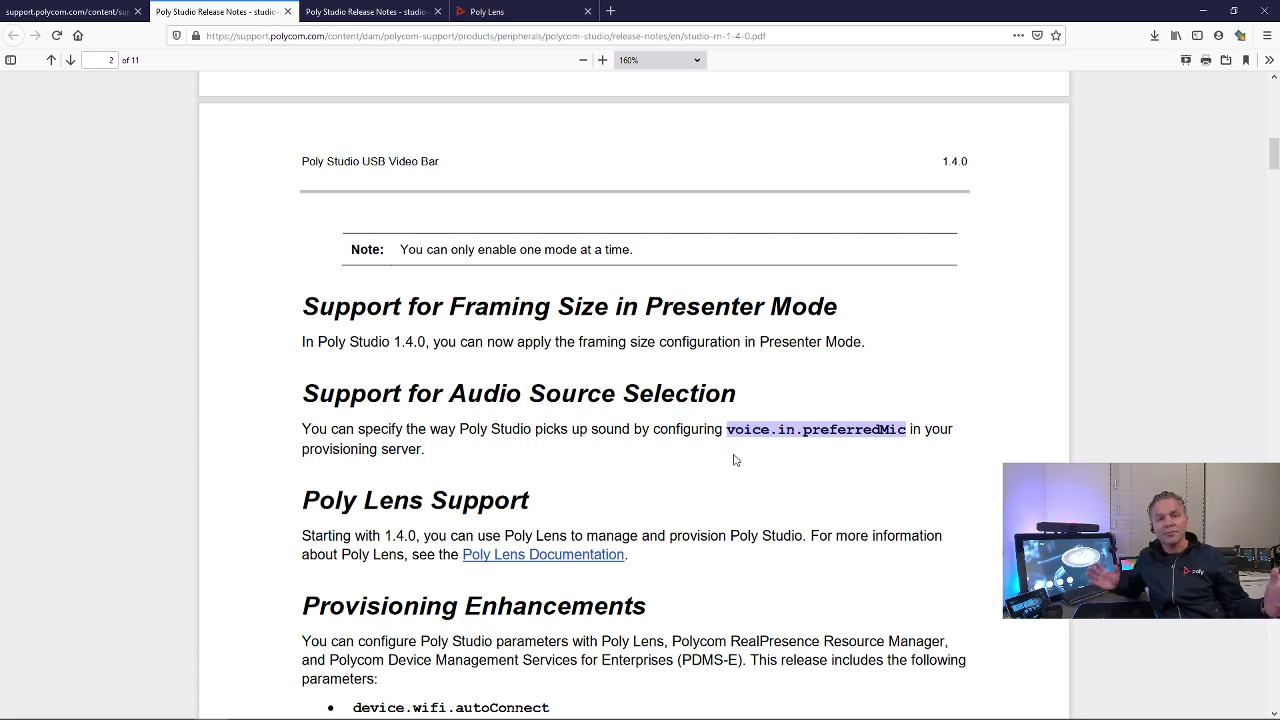
scroll(694, 455, down, 1)
scroll(637, 463, down, 2)
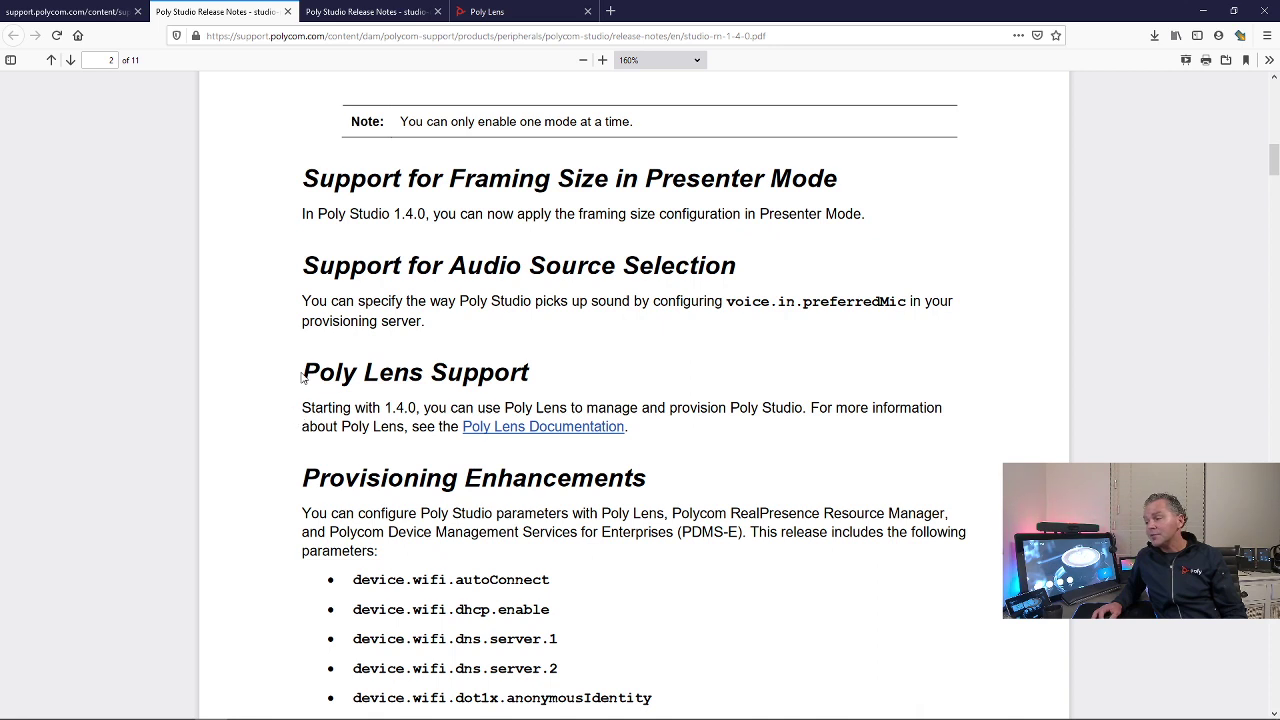
Step: Highlight the Poly Lens Support and Provisioning Enhancements headings and scroll through the parameter list
drag(349, 373, 547, 379)
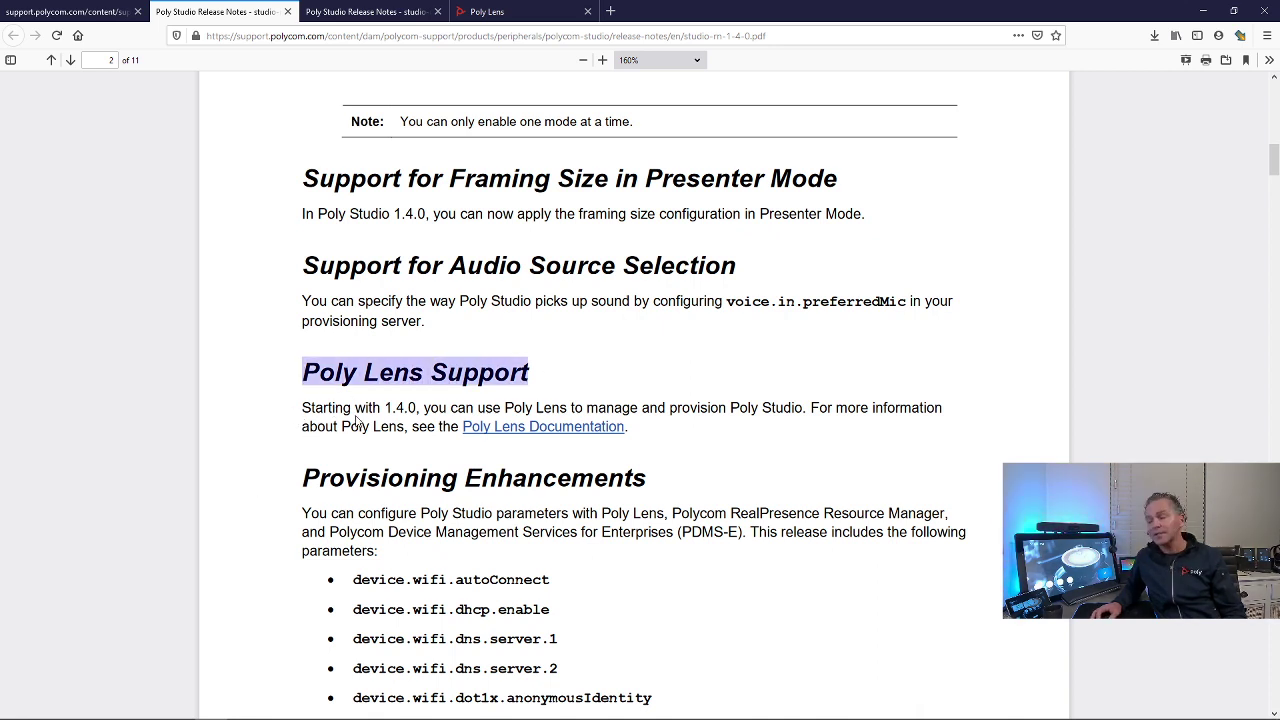
scroll(356, 420, down, 2)
drag(300, 350, 661, 359)
scroll(432, 467, down, 2)
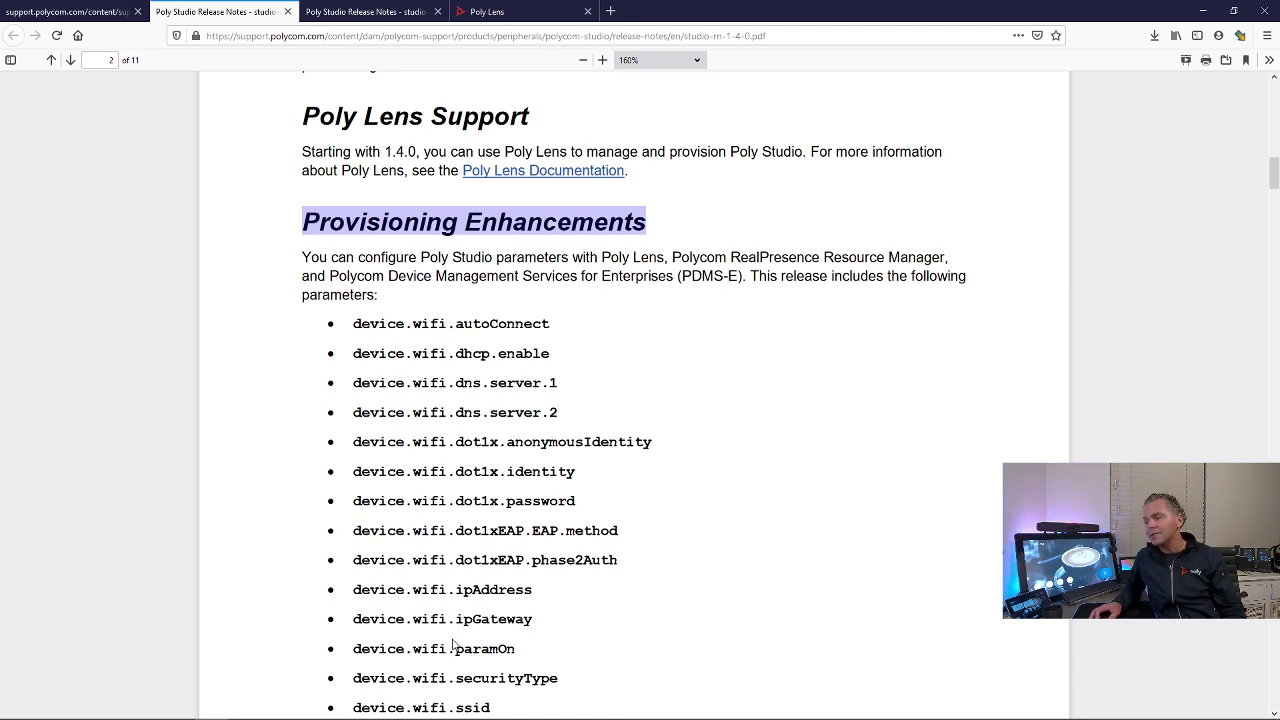
scroll(440, 453, down, 5)
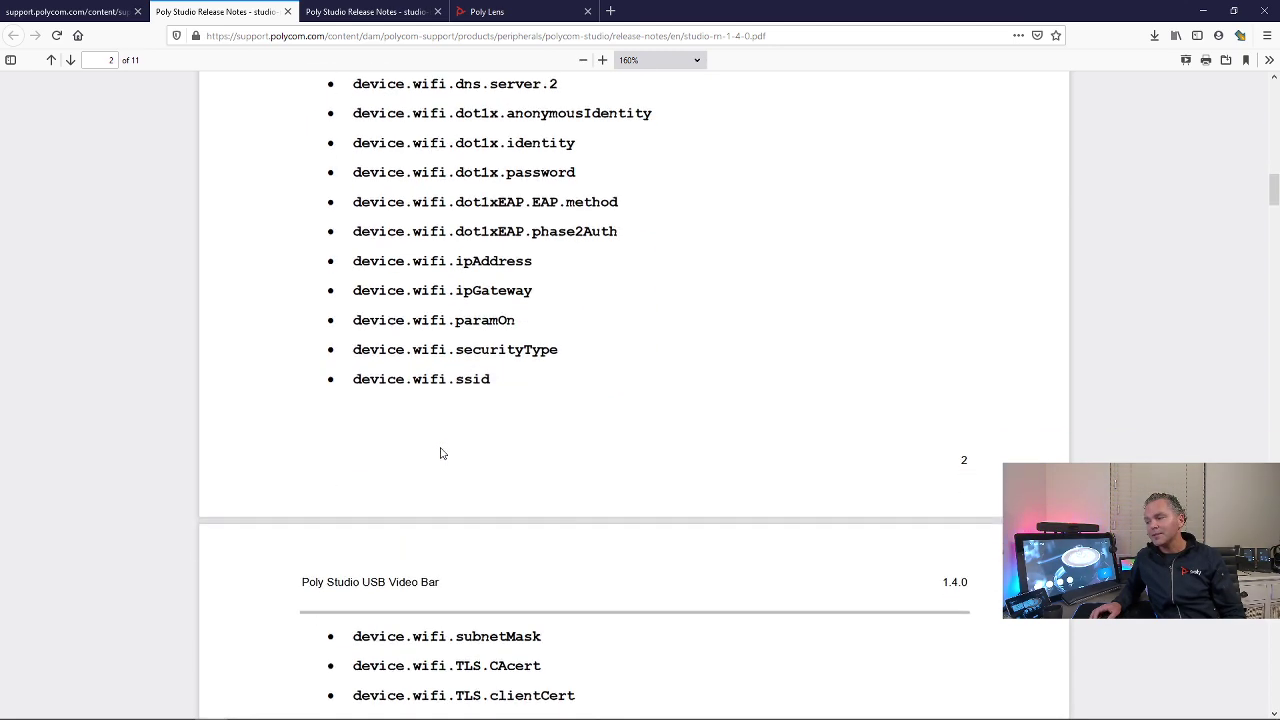
scroll(440, 453, down, 3)
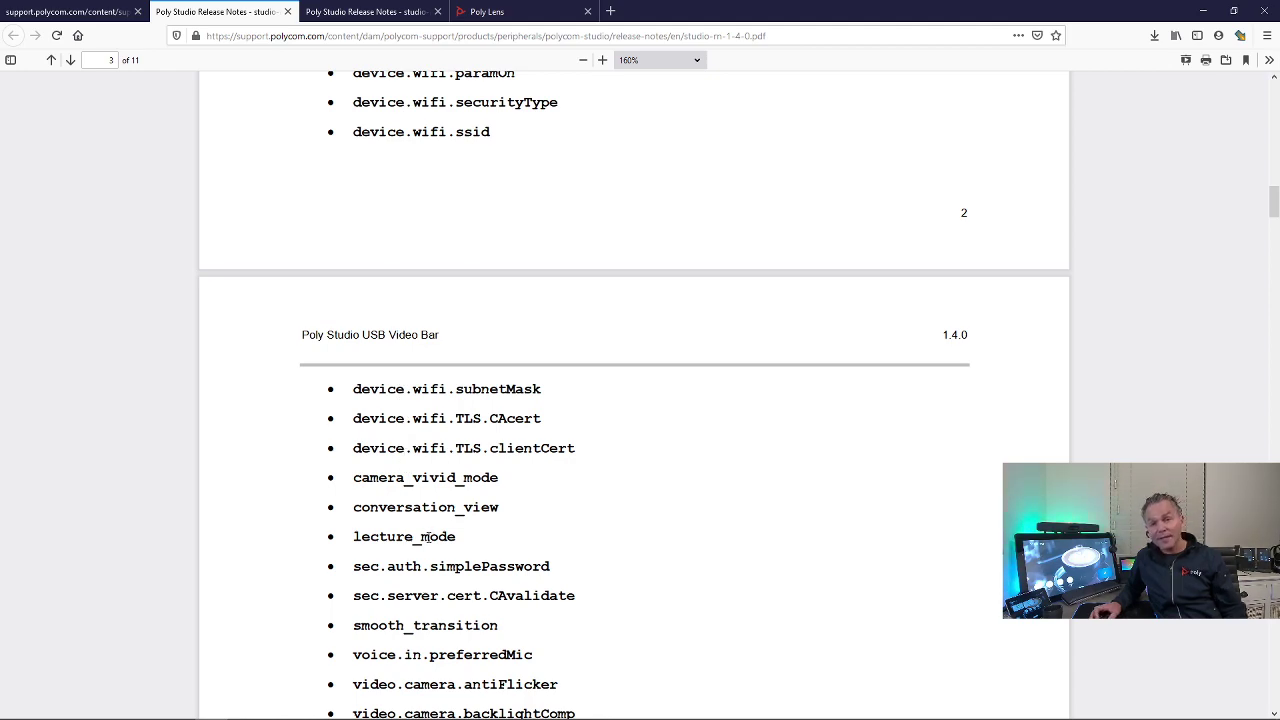
scroll(427, 538, up, 3)
scroll(427, 538, up, 4)
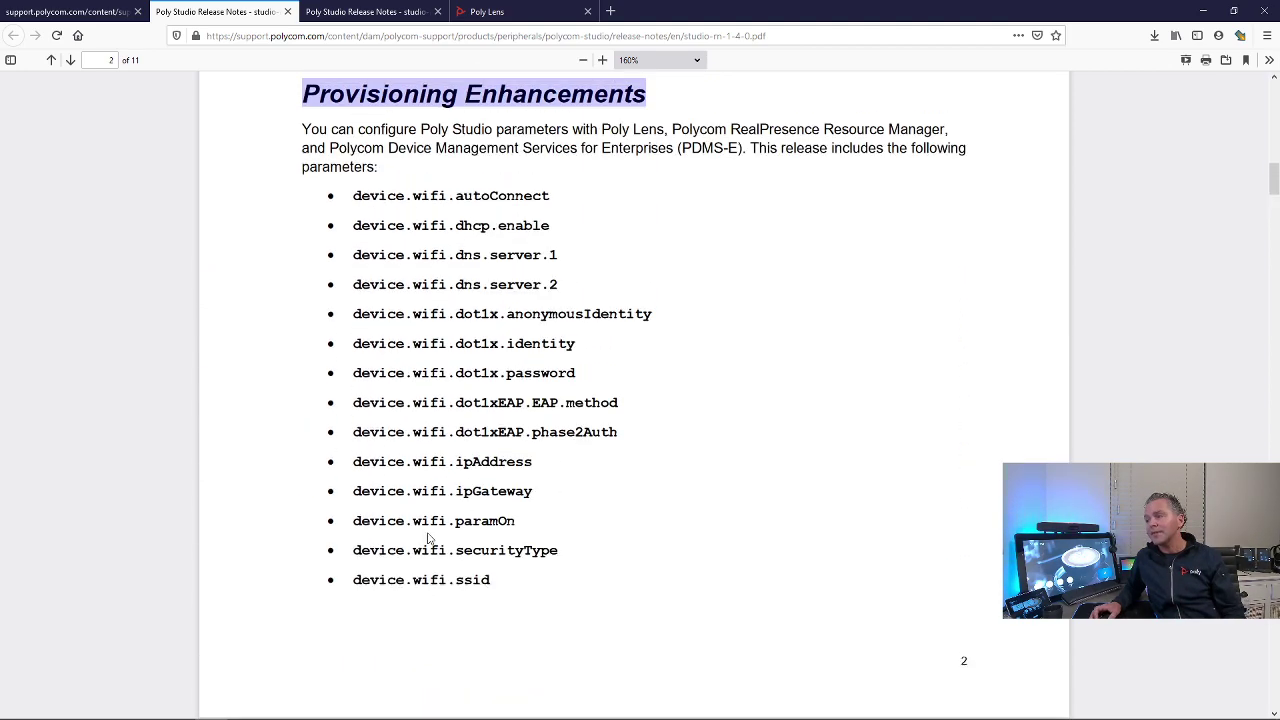
scroll(427, 538, up, 2)
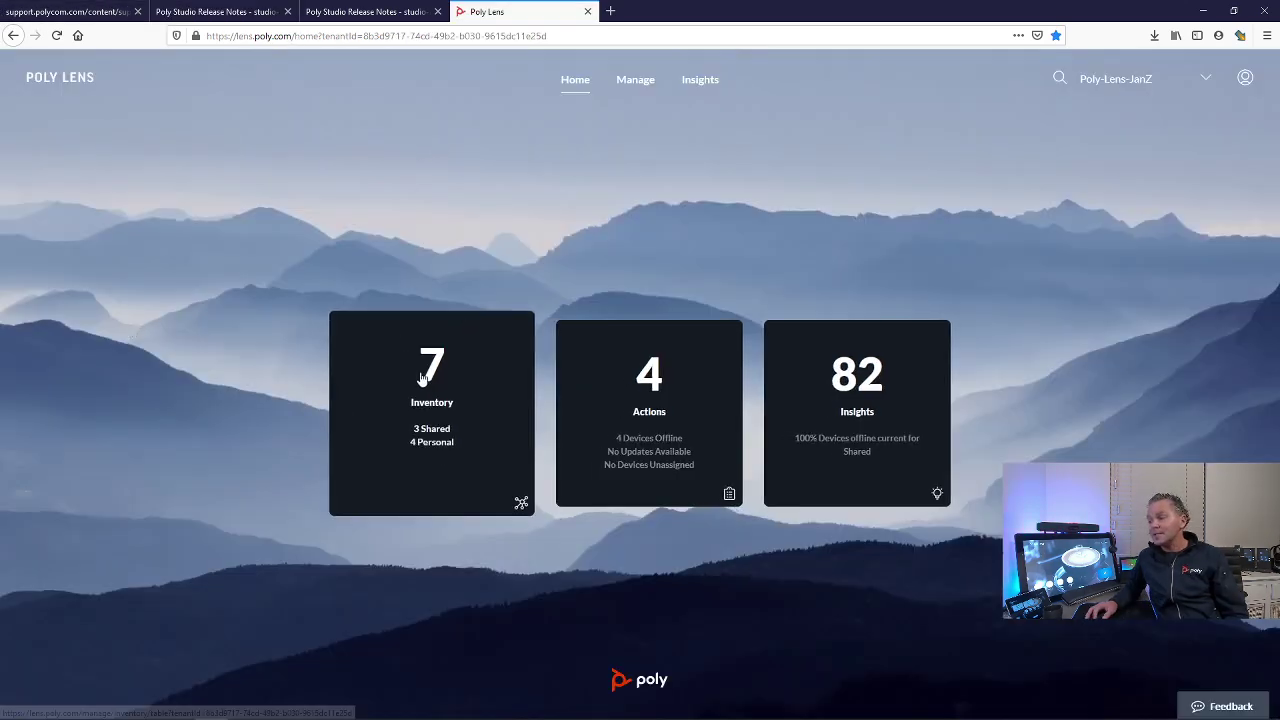
Step: Open the Poly Lens Device Inventory and scroll its 7 devices to Studio USB Jan
click(420, 375)
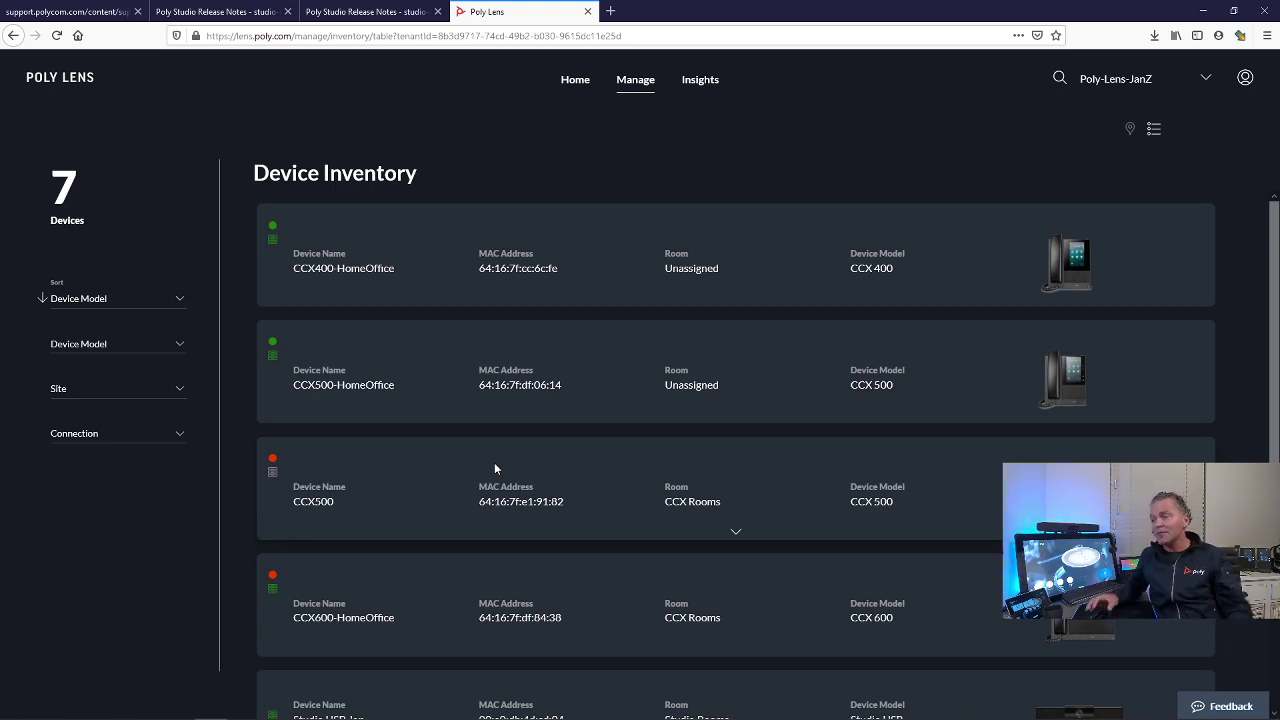
scroll(478, 499, down, 2)
scroll(478, 502, down, 2)
scroll(478, 502, down, 2)
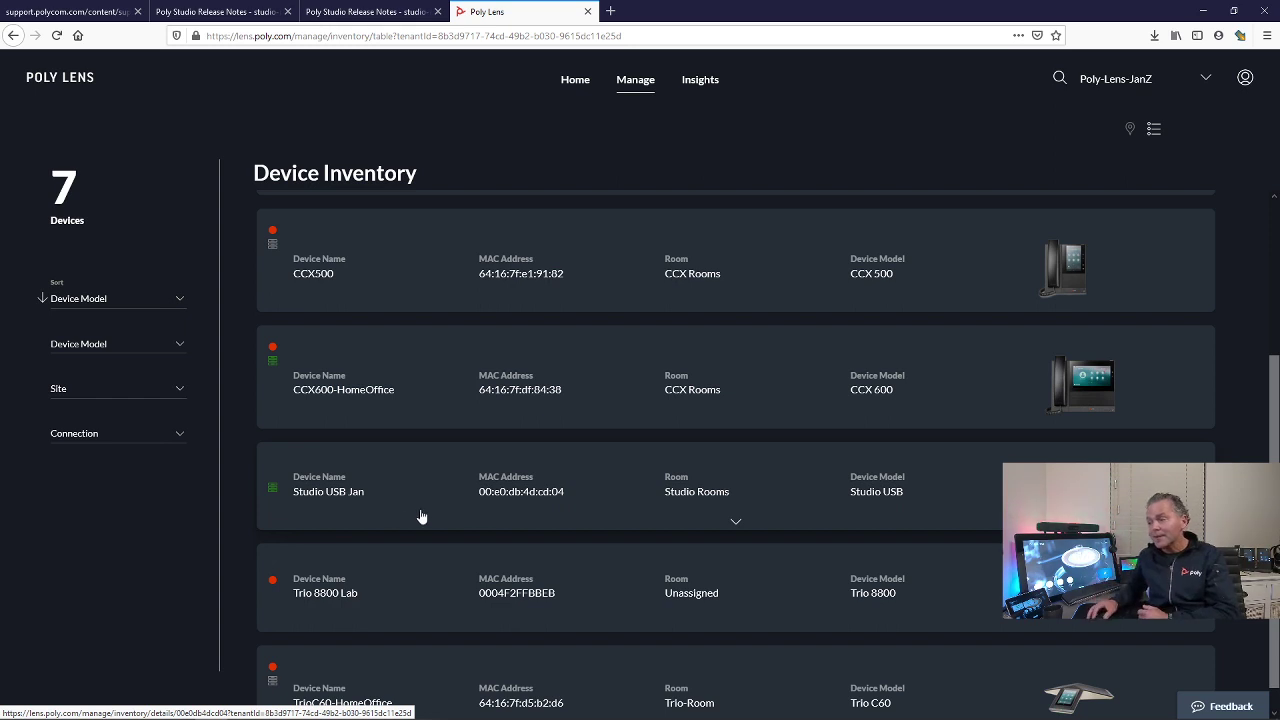
Step: In Studio USB Jan's Software Update settings, select 1.4.0.polycom-studio-ota_1.4.0_000870 and apply it
click(315, 493)
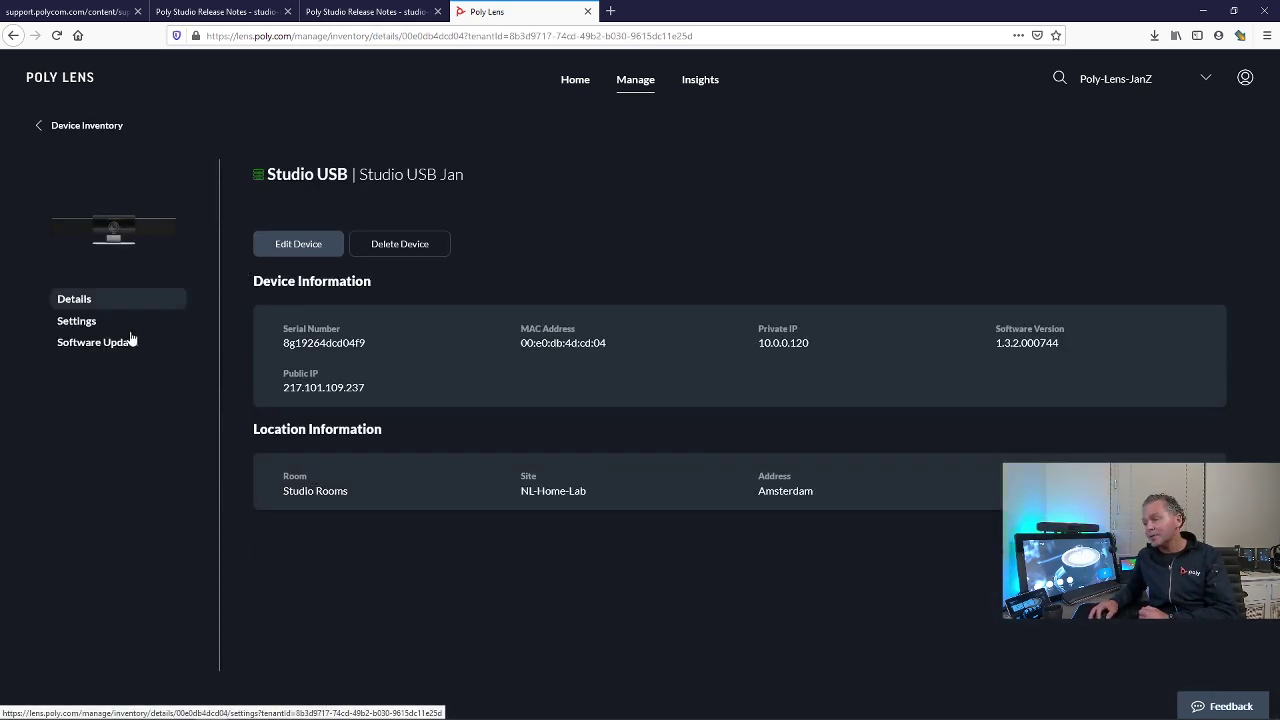
click(100, 346)
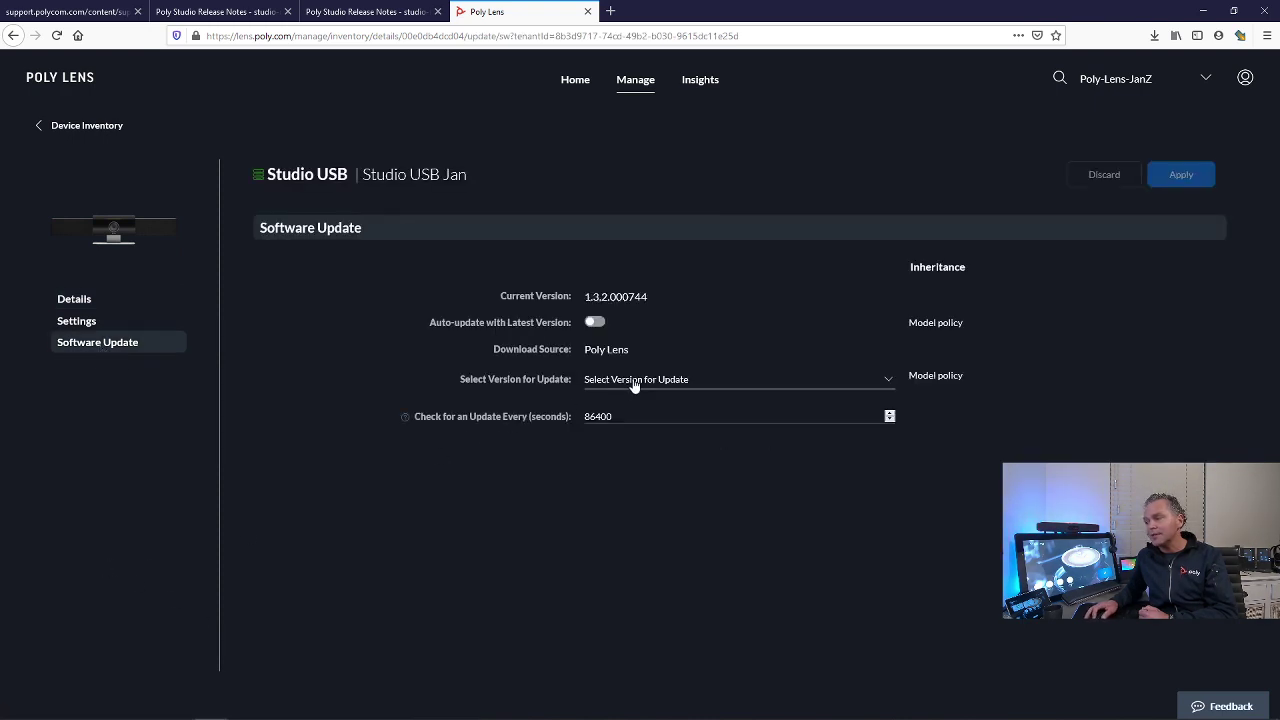
click(634, 380)
click(640, 403)
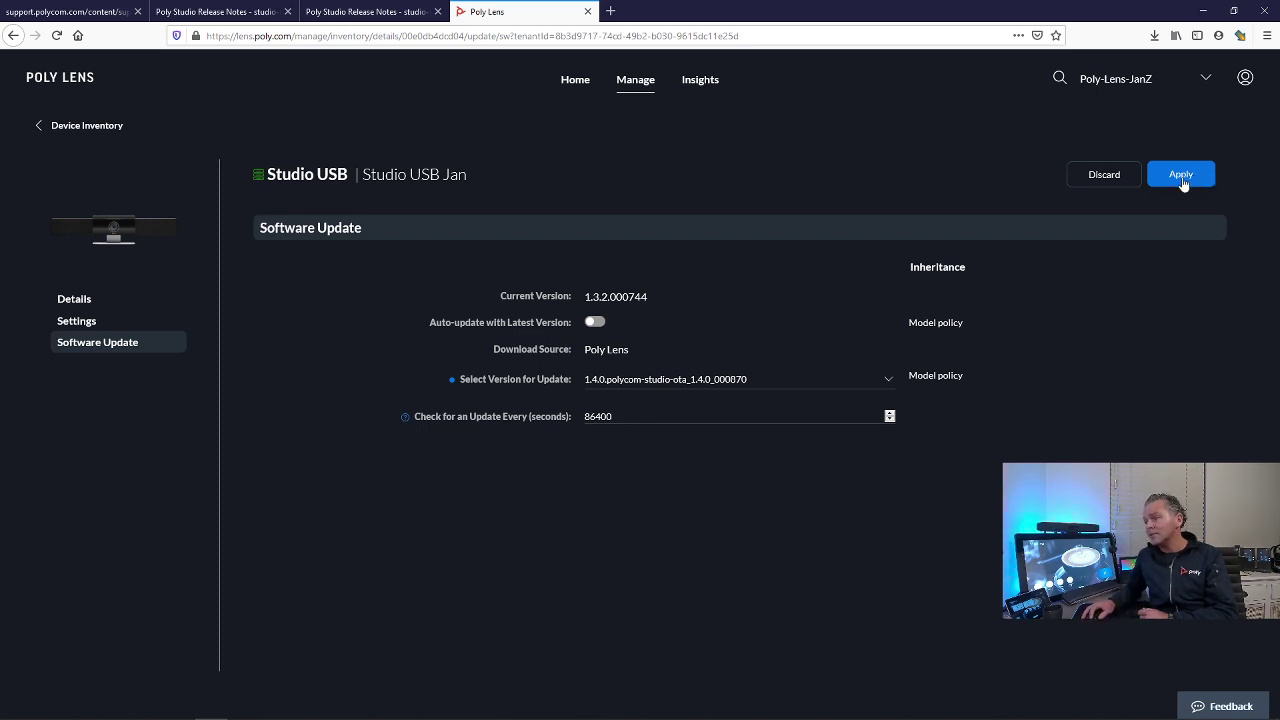
click(1181, 176)
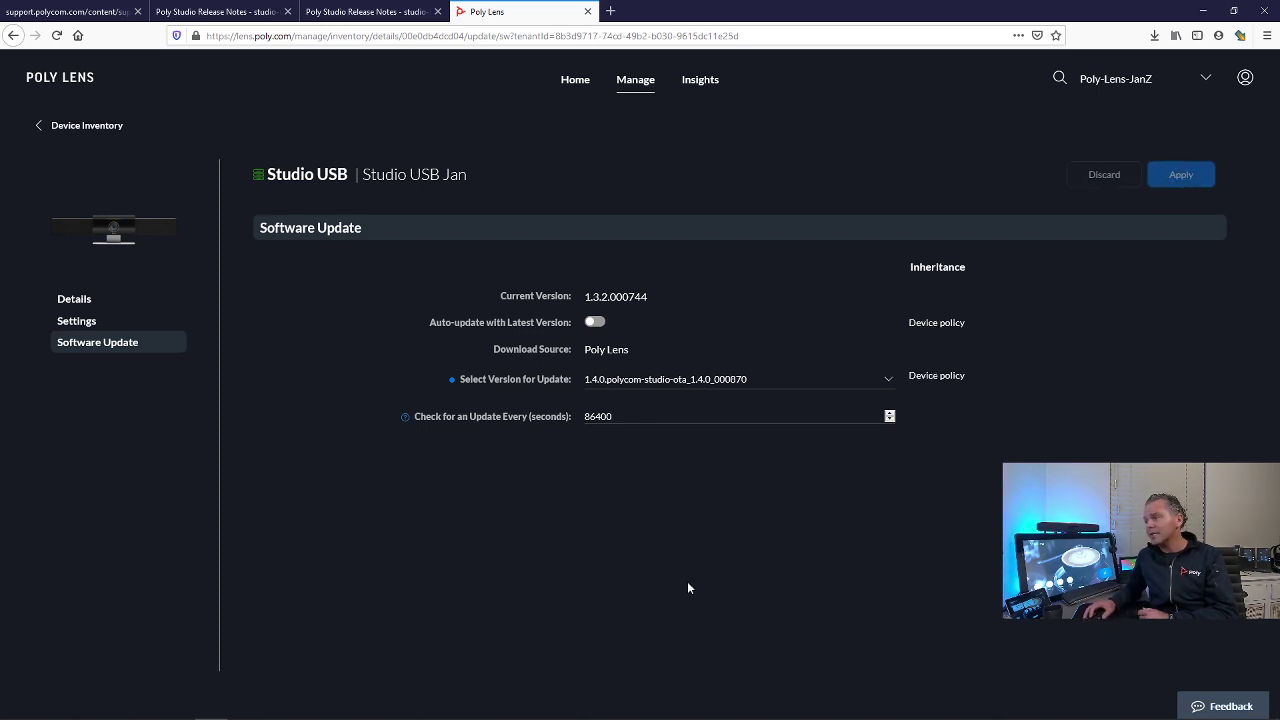